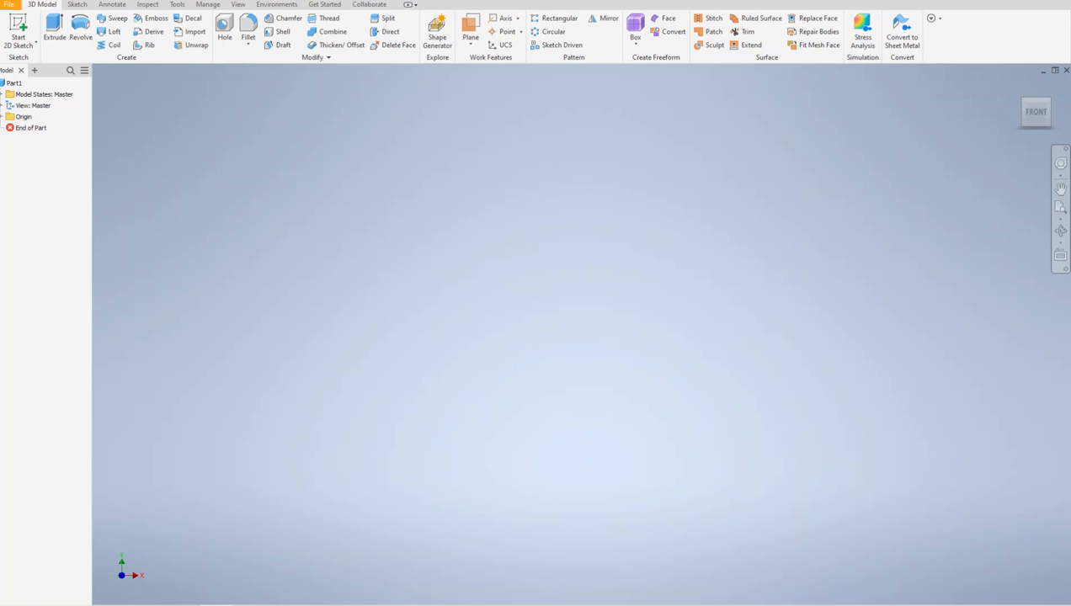
- Start a new 2D sketch on the part's YZ origin plane
{"action": "left_click", "coordinate": [3, 117]}
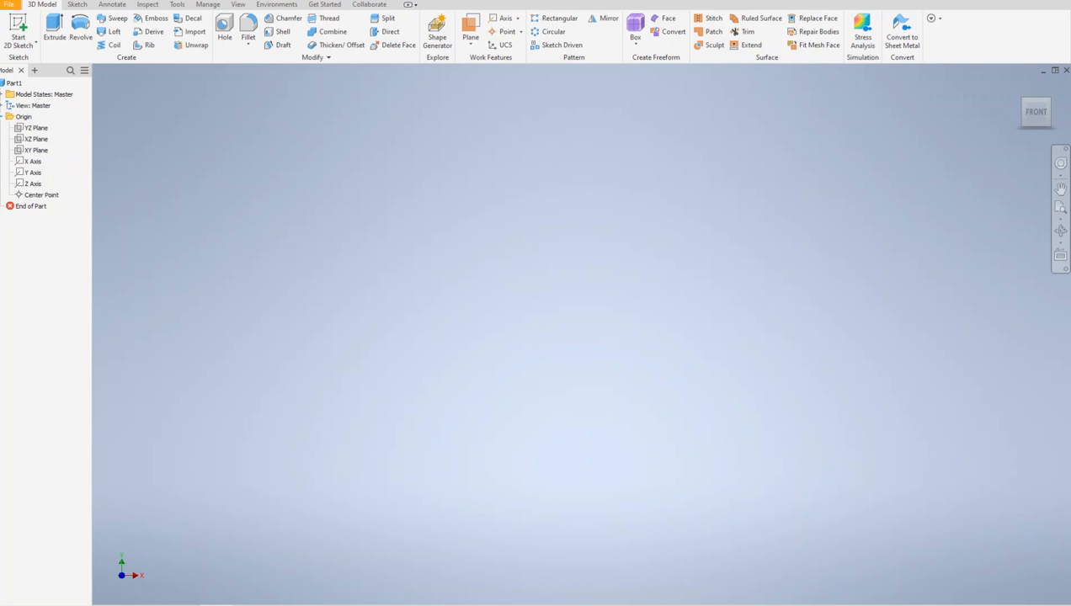
{"action": "left_click", "coordinate": [19, 132]}
{"action": "left_click", "coordinate": [597, 328]}
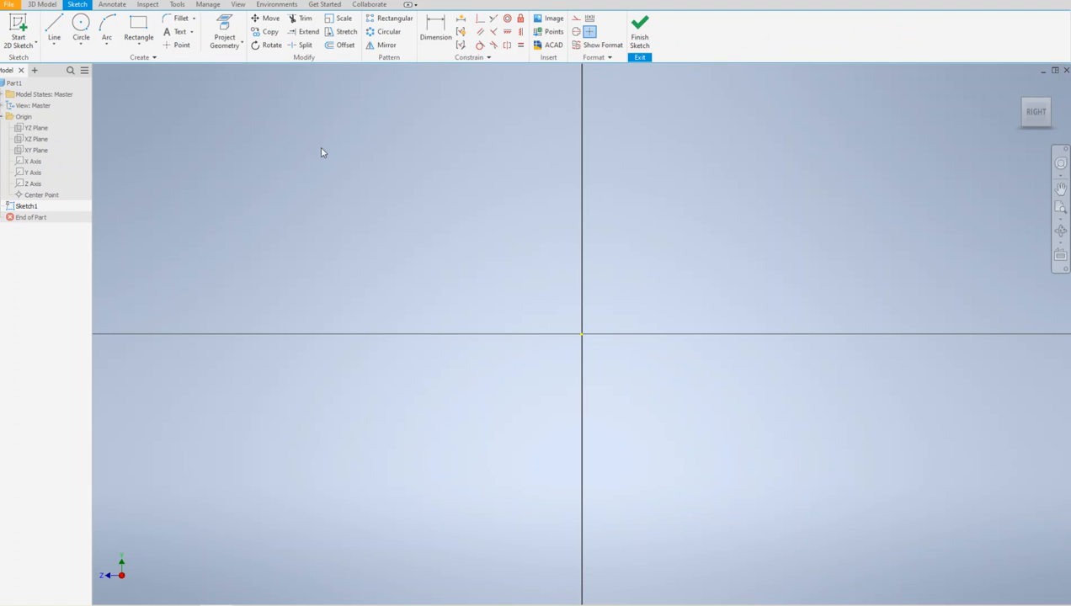
- Draw a circumscribed 12-sided polygon centred on the origin, about 1.66 in across opposite corners
{"action": "left_click", "coordinate": [141, 48]}
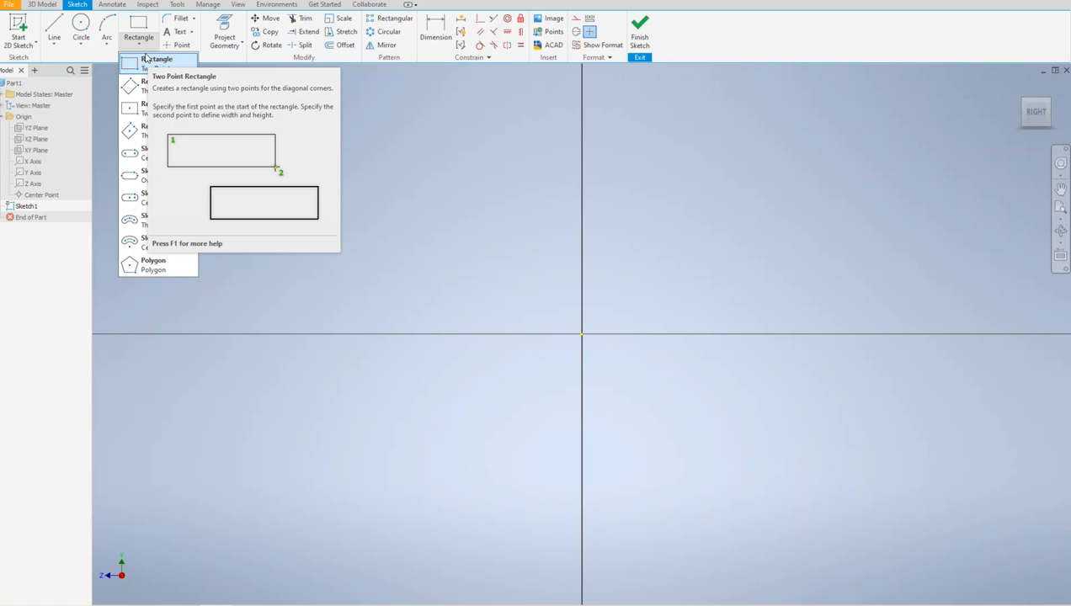
{"action": "key", "text": "Escape"}
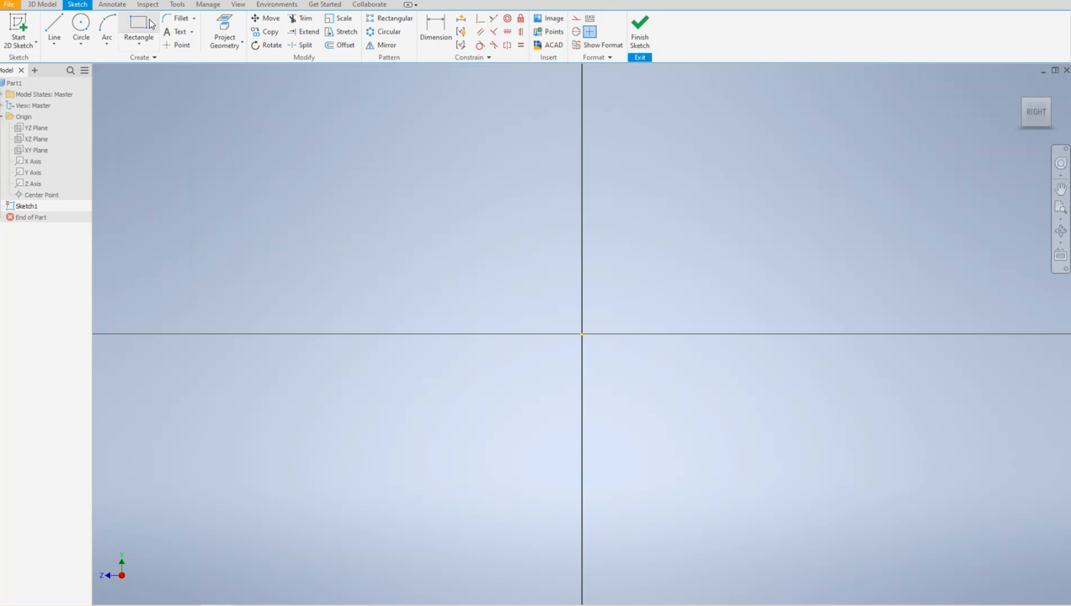
{"action": "left_click", "coordinate": [140, 49]}
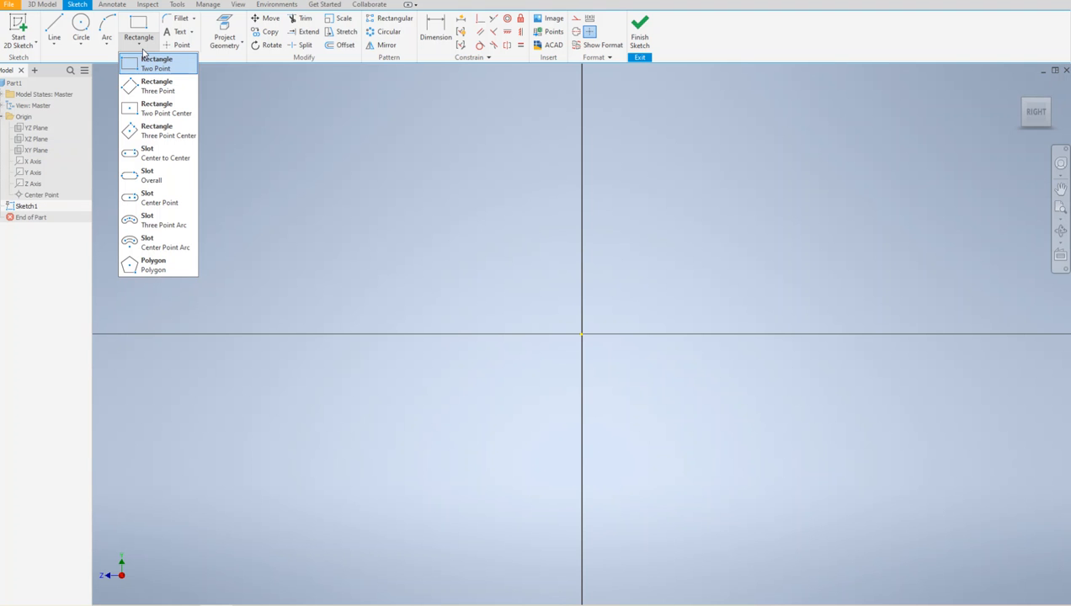
{"action": "left_click", "coordinate": [148, 266]}
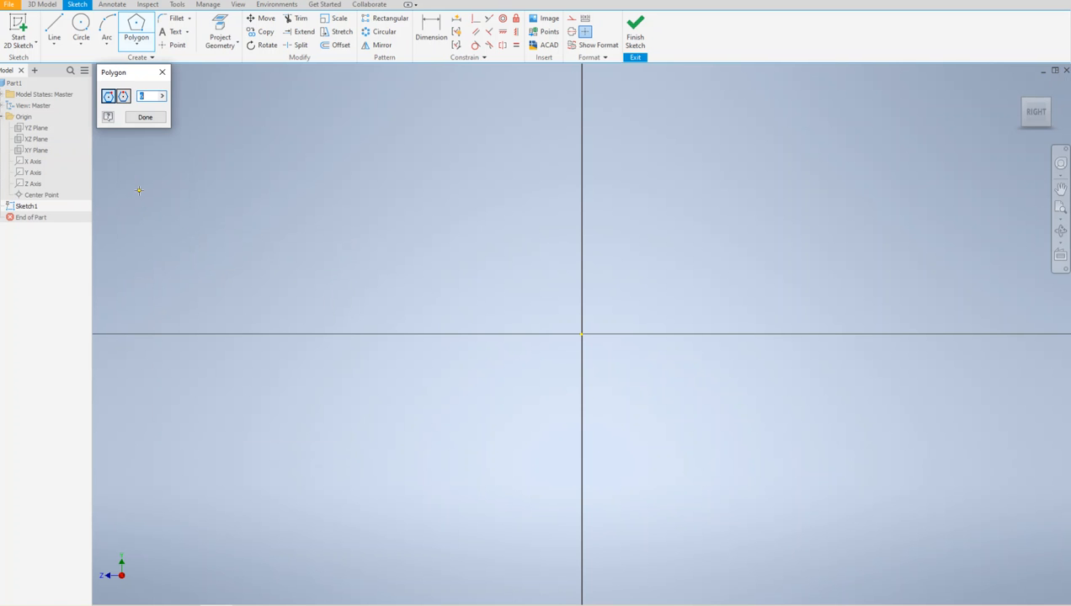
{"action": "type", "text": "12"}
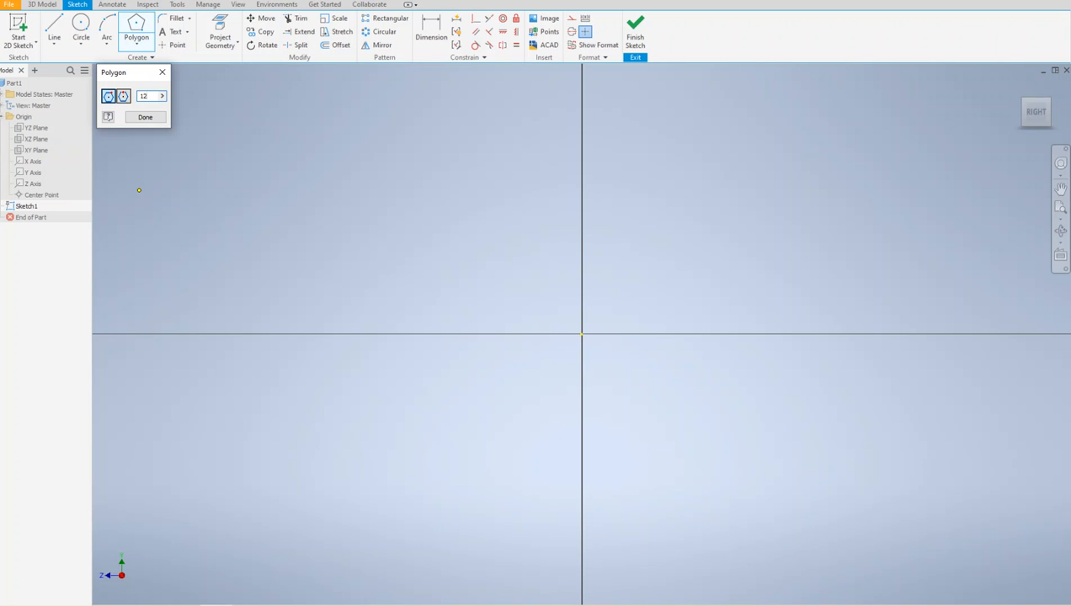
{"action": "left_click", "coordinate": [123, 98]}
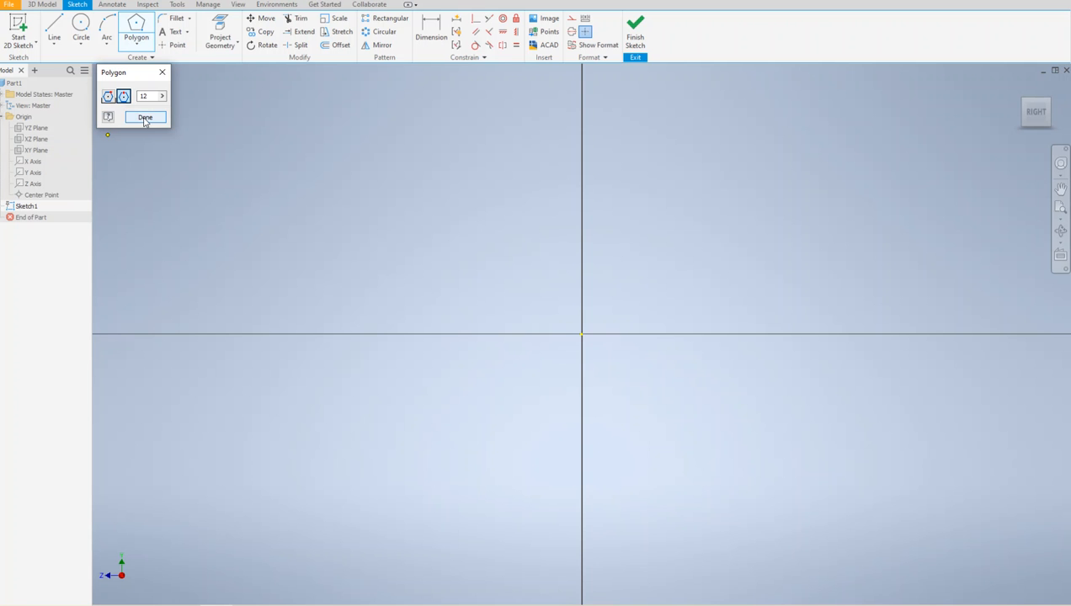
{"action": "left_click", "coordinate": [582, 334]}
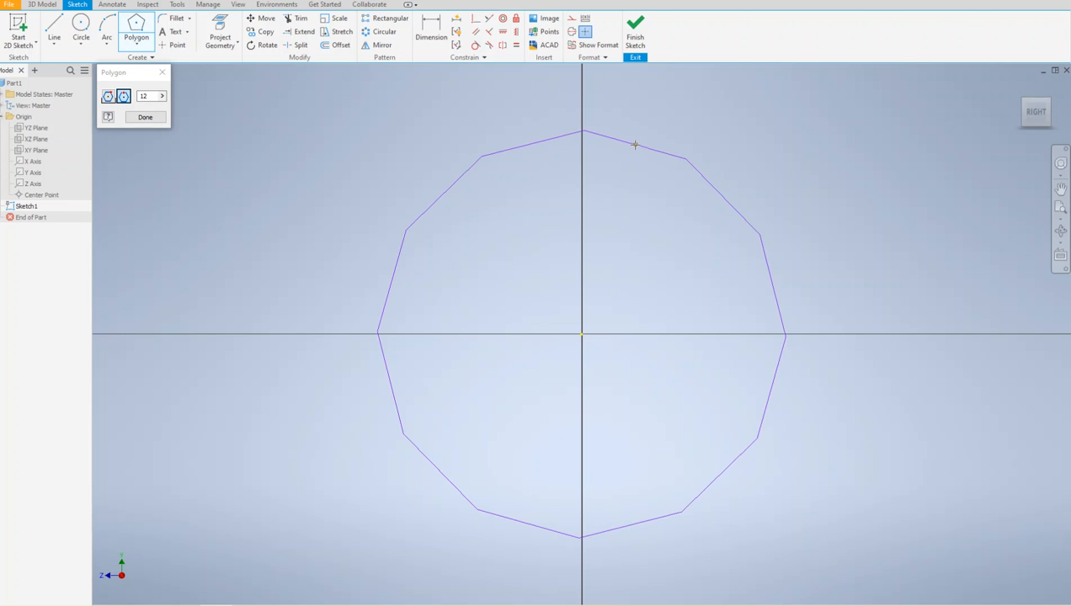
{"action": "left_click", "coordinate": [634, 144]}
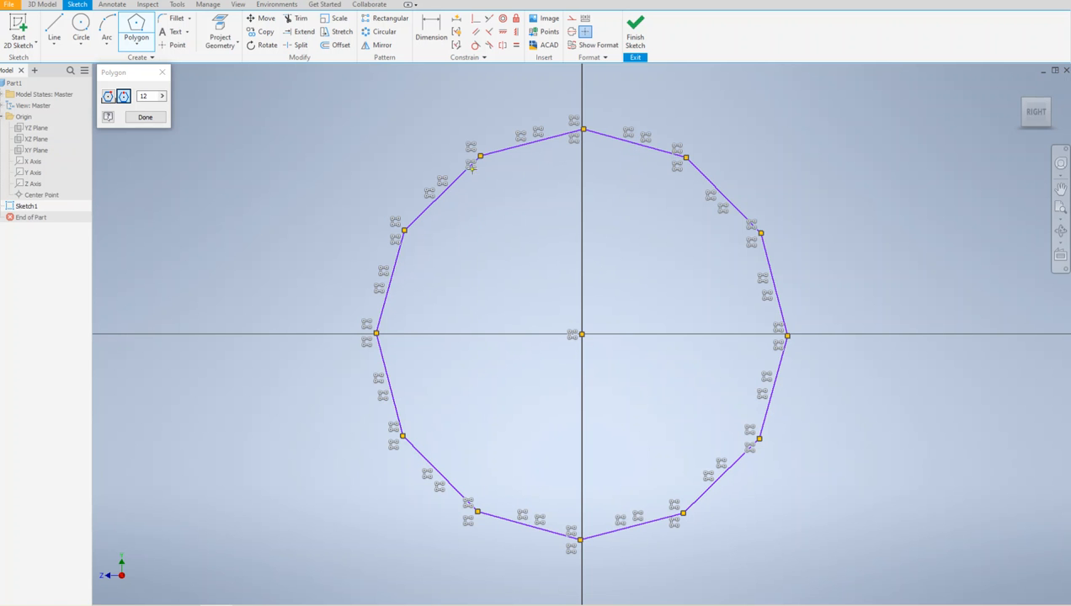
{"action": "left_click", "coordinate": [152, 117]}
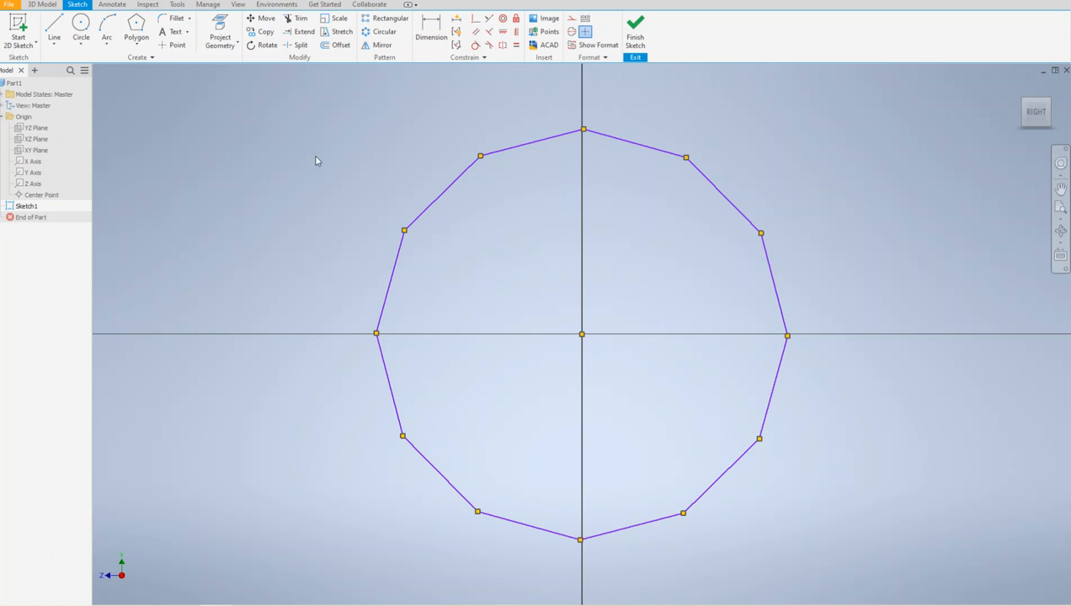
- Dimension the vertical distance between the polygon's uppermost and lowermost corners and set it to 12 in
{"action": "left_click", "coordinate": [439, 44]}
{"action": "left_click", "coordinate": [583, 130]}
{"action": "left_click", "coordinate": [580, 540]}
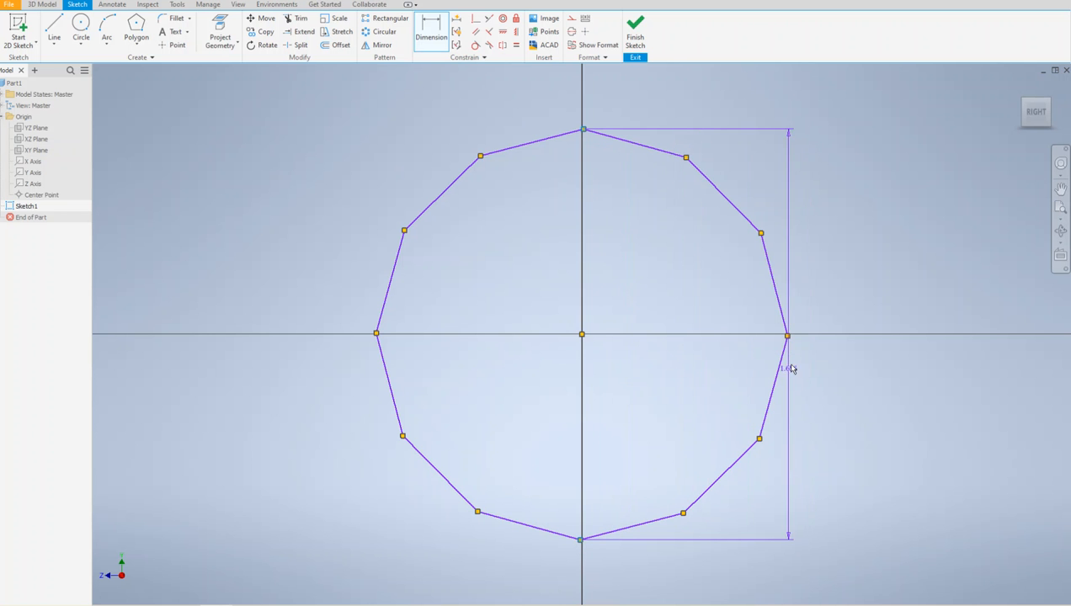
{"action": "left_click", "coordinate": [860, 287]}
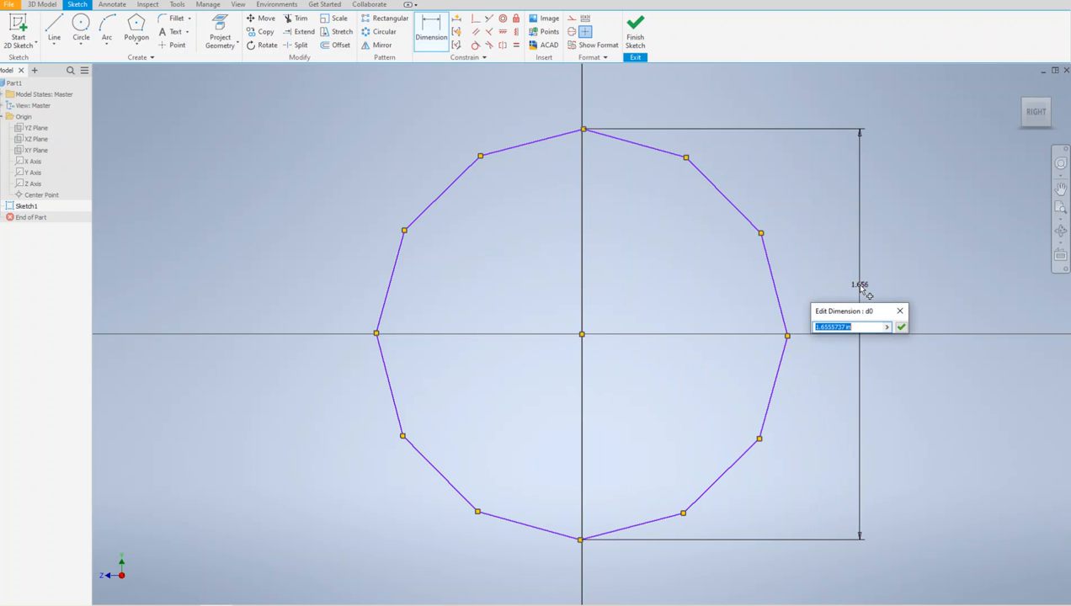
{"action": "scroll", "coordinate": [861, 291], "scroll_direction": "up", "scroll_amount": 3}
{"action": "scroll", "coordinate": [854, 288], "scroll_direction": "down", "scroll_amount": 5}
{"action": "scroll", "coordinate": [851, 284], "scroll_direction": "down", "scroll_amount": 5}
{"action": "middle_click_drag", "start_coordinate": [817, 290], "coordinate": [596, 346]}
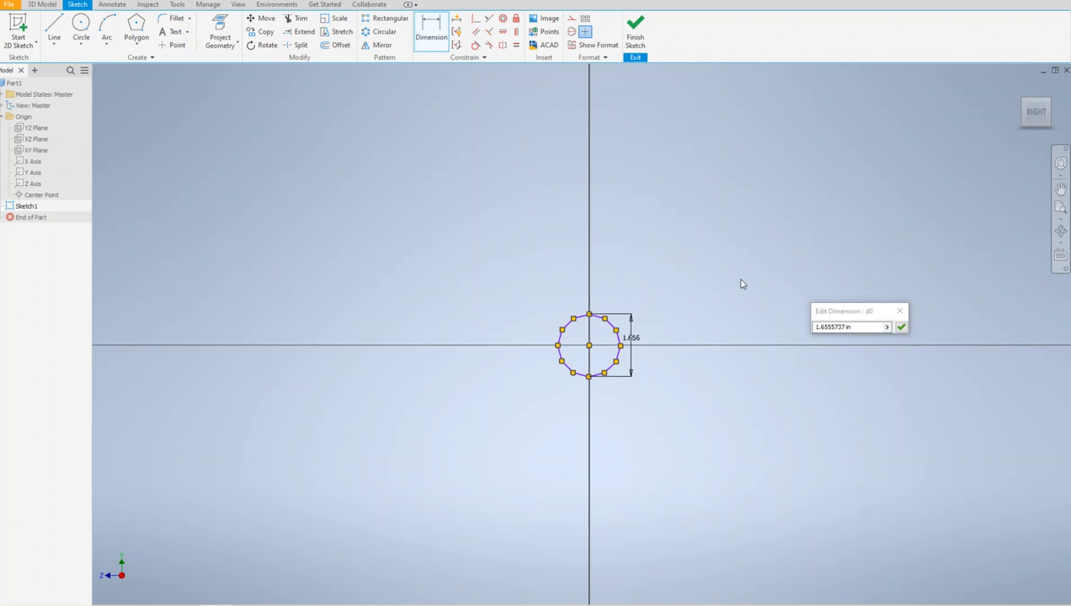
{"action": "left_click", "coordinate": [859, 326]}
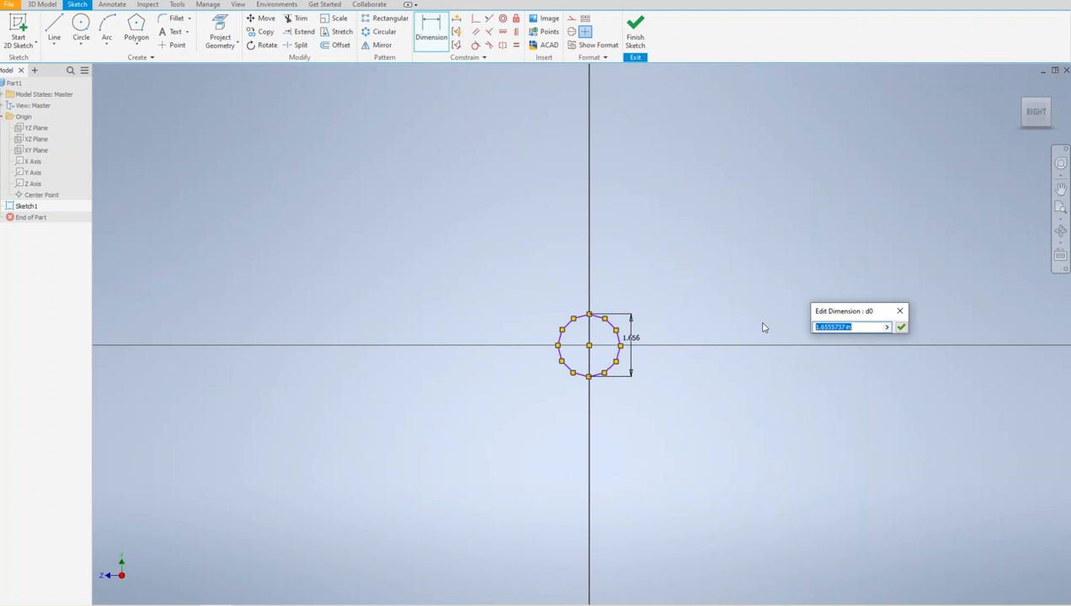
{"action": "type", "text": "12"}
{"action": "key", "text": "Return"}
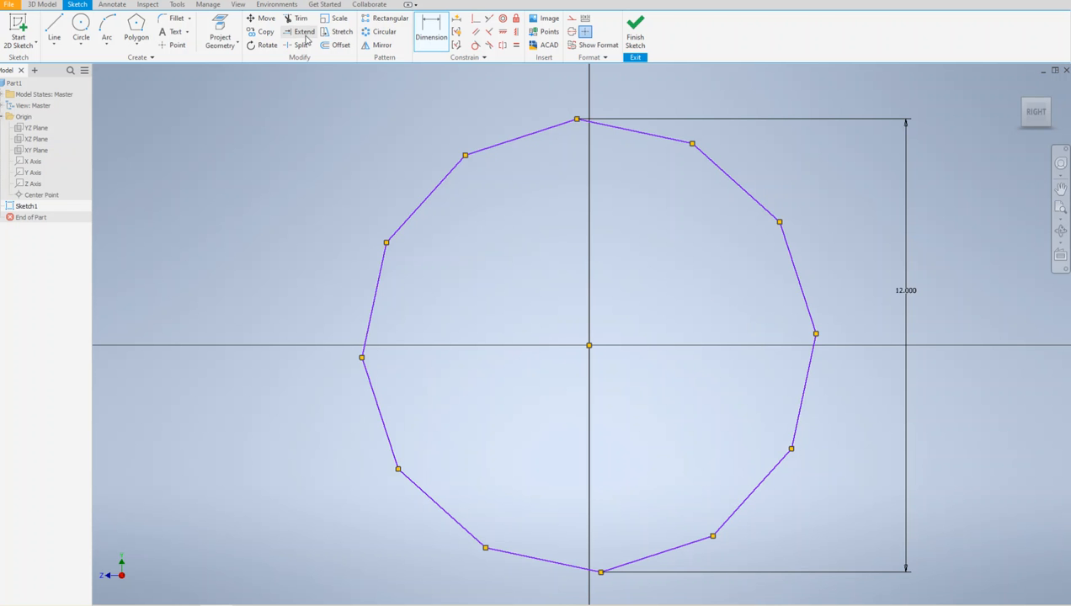
- Rotate the whole polygon about its centre point so that its corners line up with the sketch axes
{"action": "left_click", "coordinate": [267, 45]}
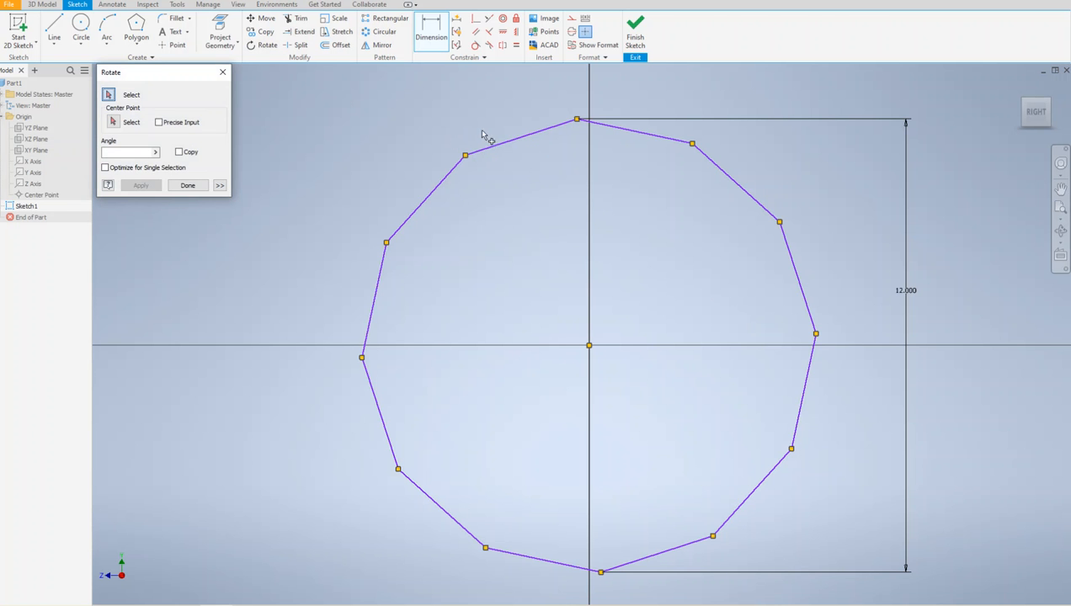
{"action": "left_click_drag", "start_coordinate": [295, 88], "coordinate": [952, 600]}
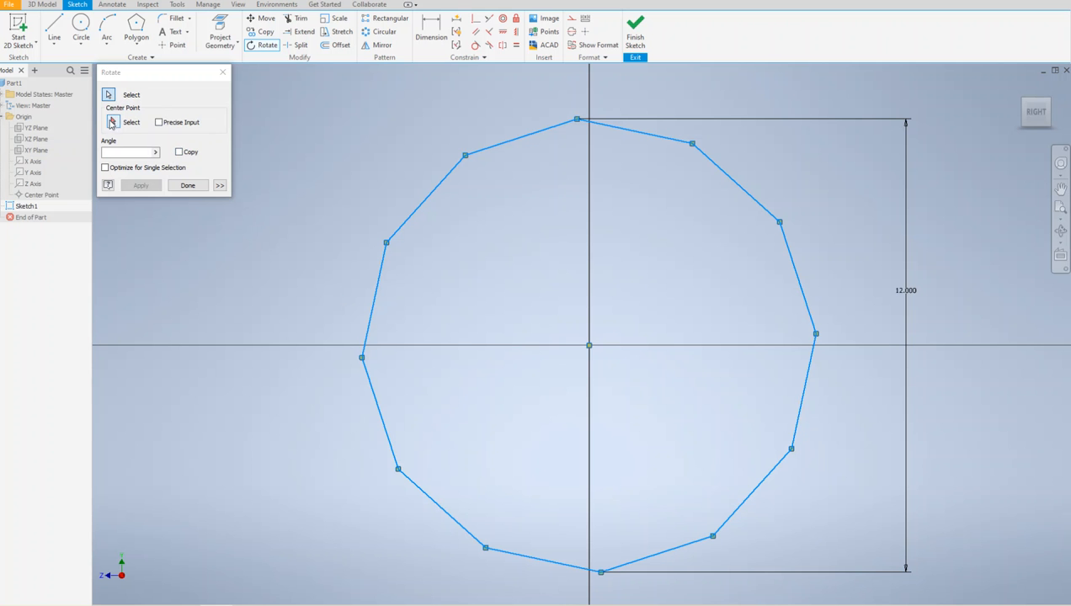
{"action": "left_click", "coordinate": [114, 122]}
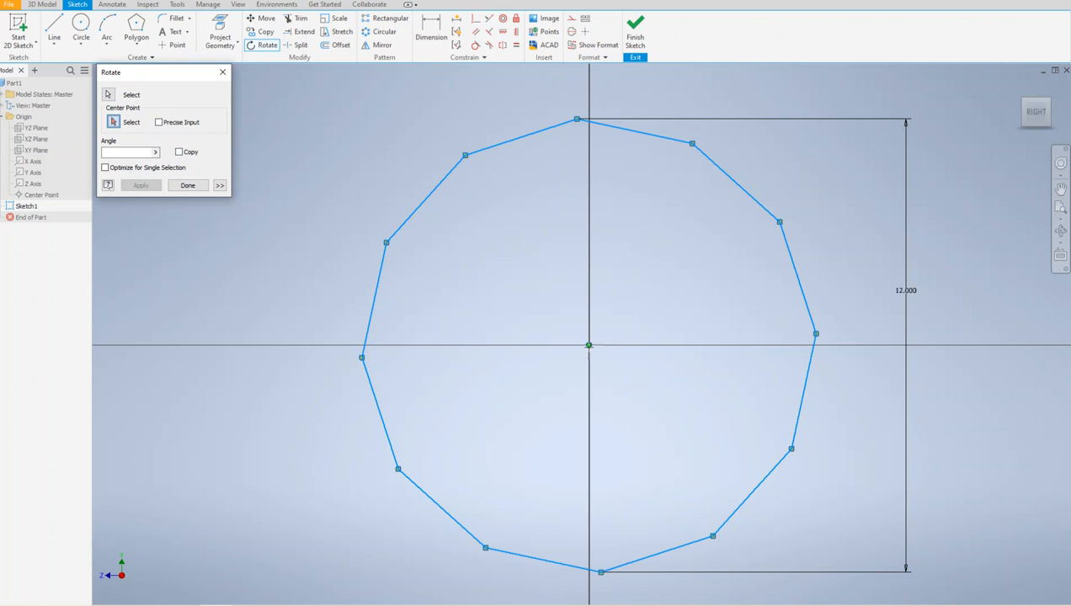
{"action": "left_click", "coordinate": [588, 345]}
{"action": "left_click", "coordinate": [490, 328]}
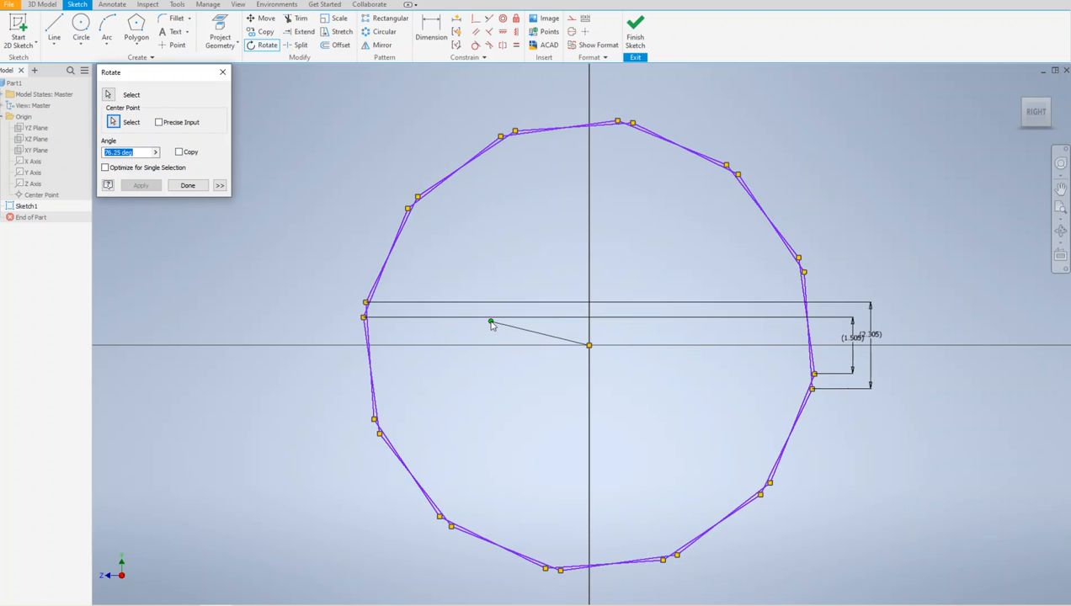
{"action": "left_click", "coordinate": [342, 187]}
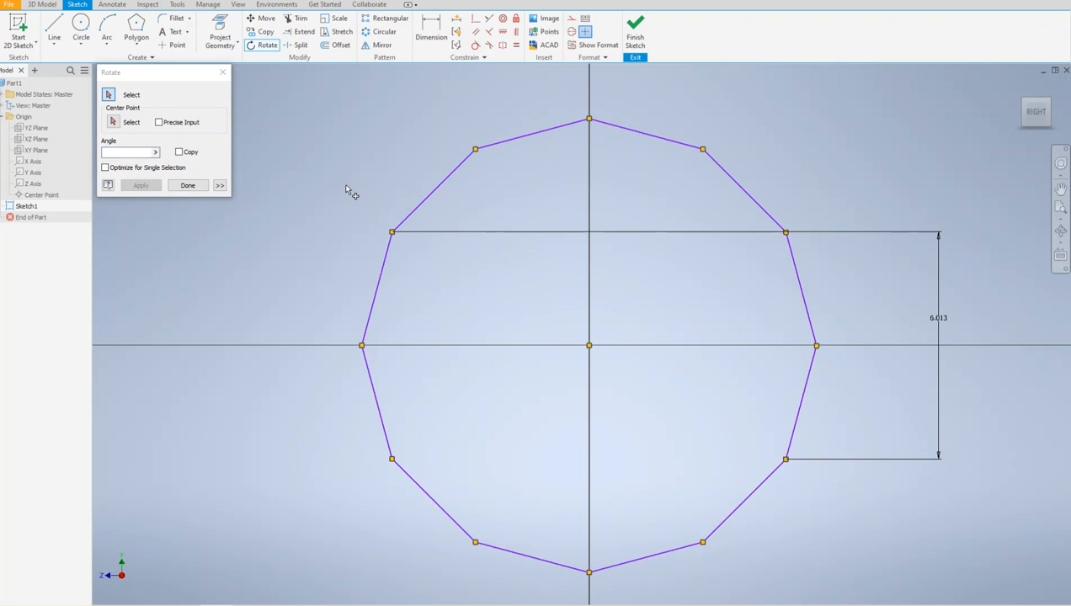
{"action": "left_click", "coordinate": [191, 186]}
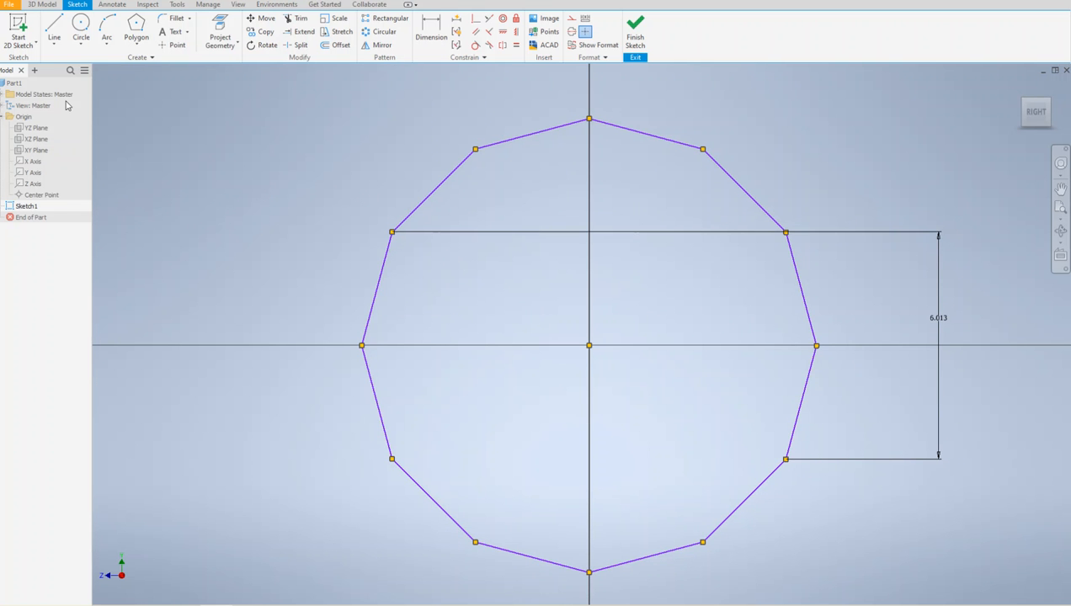
{"action": "left_click", "coordinate": [10, 8]}
{"action": "left_click", "coordinate": [30, 125]}
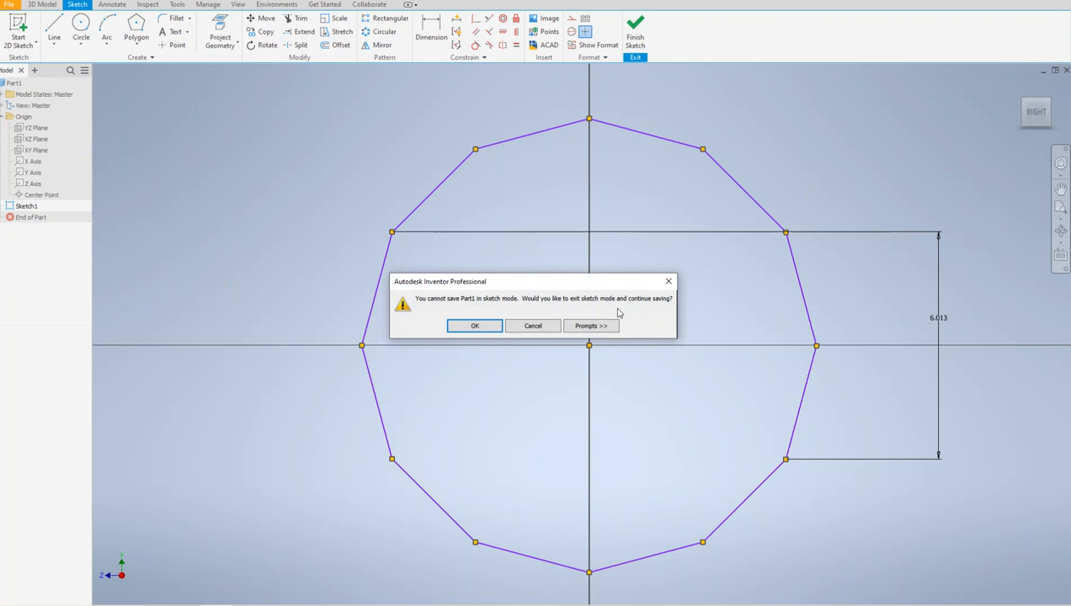
{"action": "left_click", "coordinate": [668, 282]}
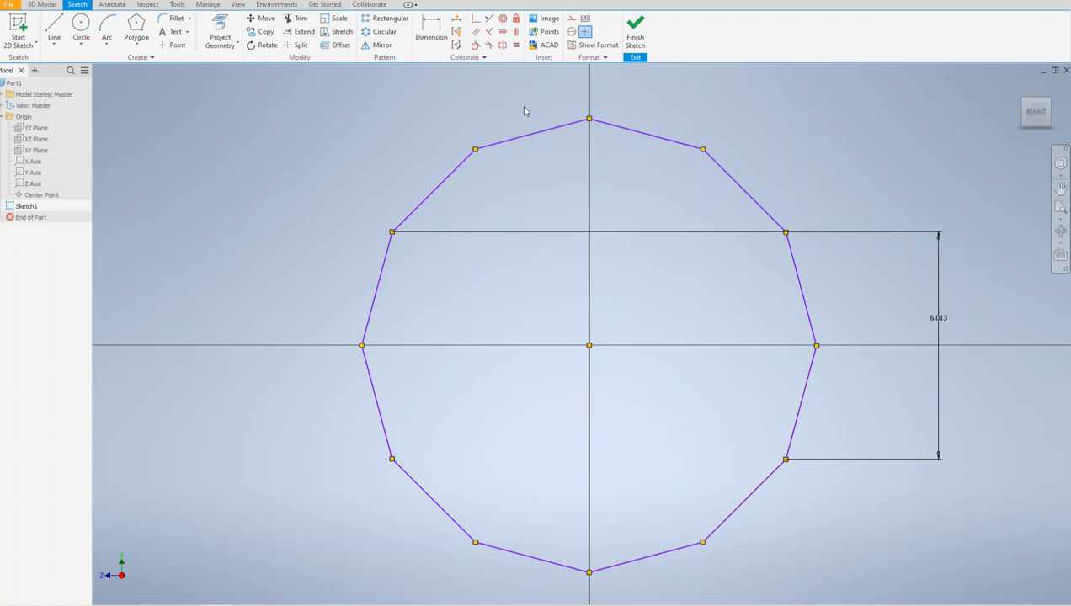
- Finish the sketch and extrude the 12-sided profile by 3/16 in into a solid plate
{"action": "left_click", "coordinate": [637, 37]}
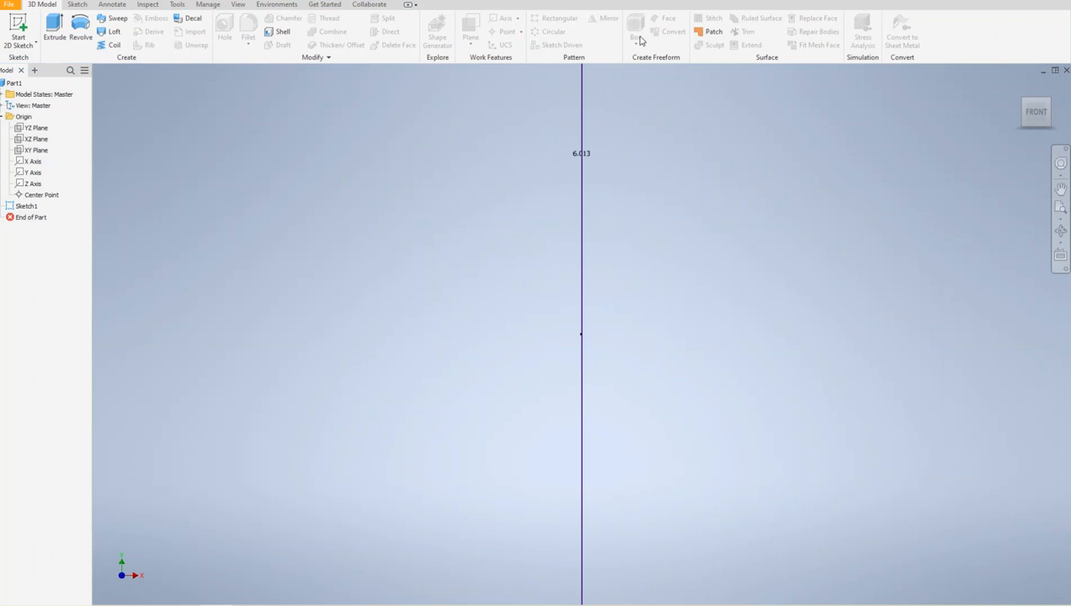
{"action": "left_click", "coordinate": [51, 39]}
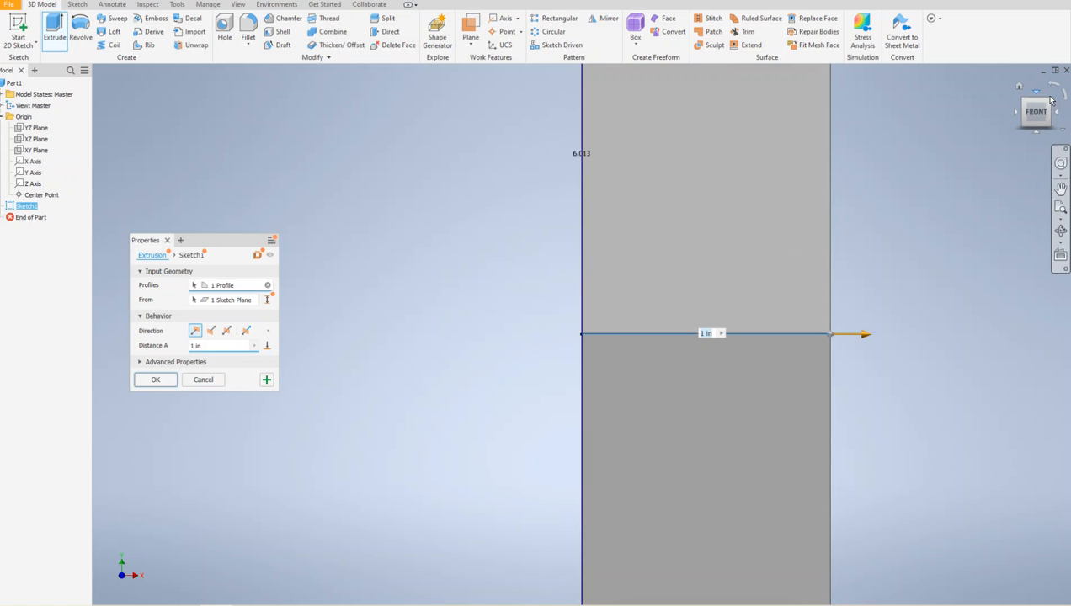
{"action": "left_click", "coordinate": [1061, 229]}
{"action": "left_click_drag", "start_coordinate": [598, 318], "coordinate": [622, 313]}
{"action": "scroll", "coordinate": [625, 305], "scroll_direction": "up", "scroll_amount": 10}
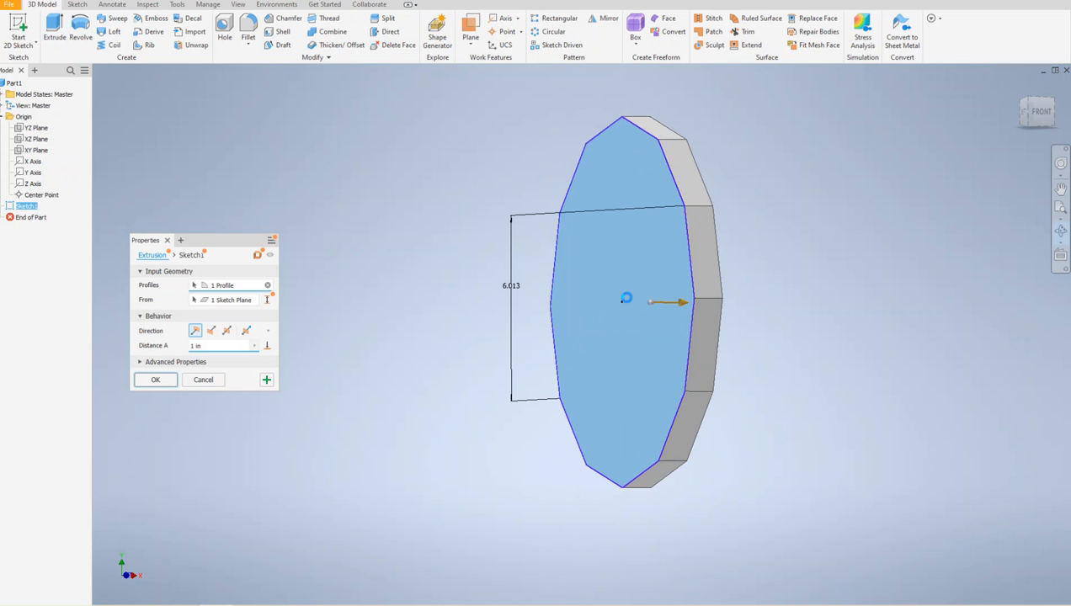
{"action": "left_click_drag", "start_coordinate": [610, 307], "coordinate": [641, 300]}
{"action": "right_click", "coordinate": [540, 217]}
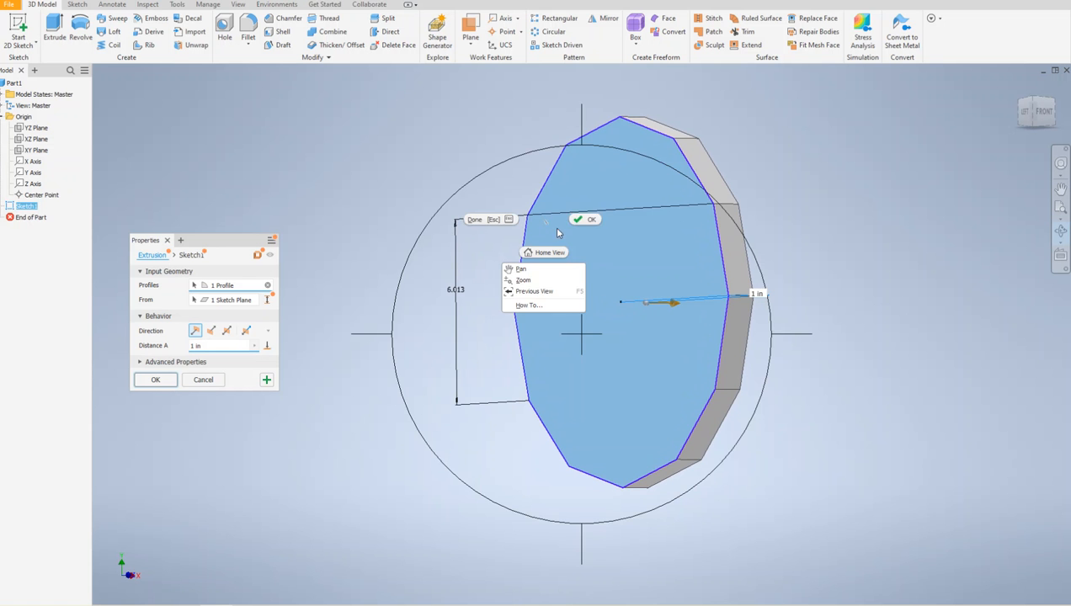
{"action": "left_click", "coordinate": [583, 219]}
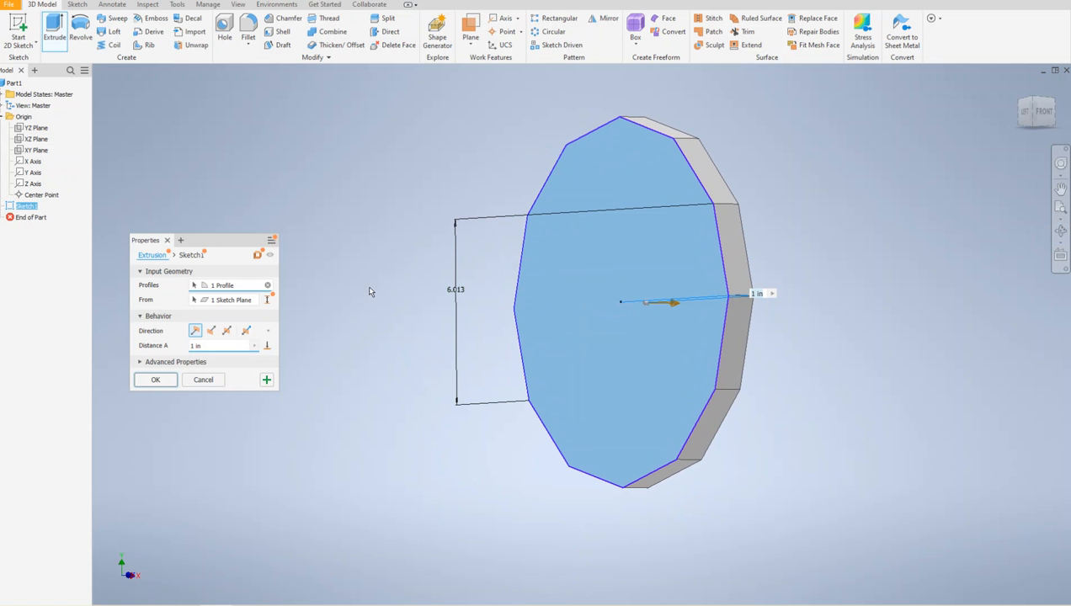
{"action": "left_click_drag", "start_coordinate": [212, 347], "coordinate": [153, 334]}
{"action": "type", "text": "3/16"}
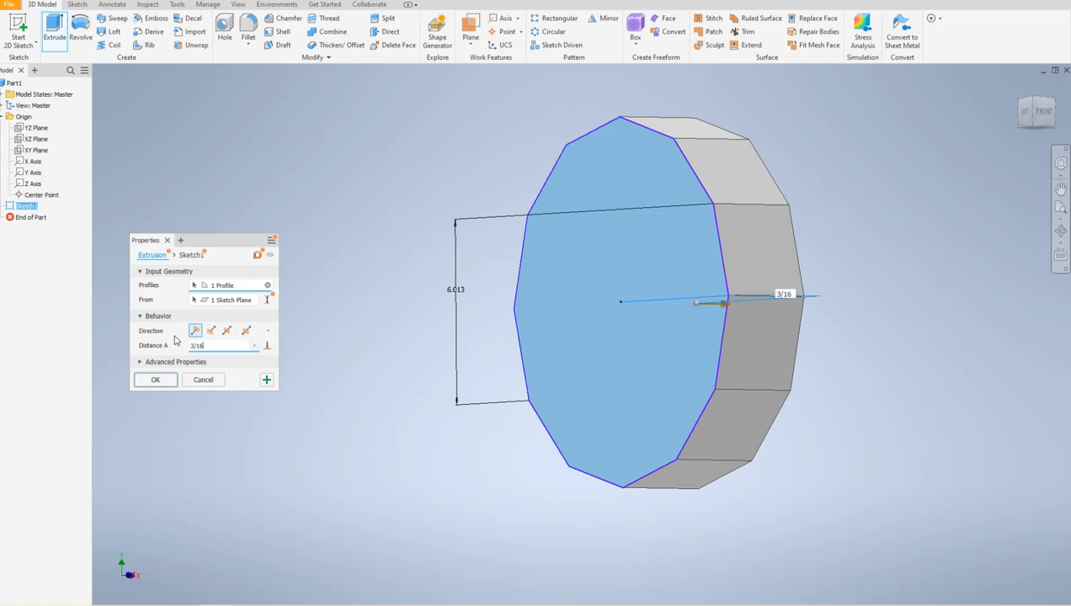
{"action": "key", "text": "Return"}
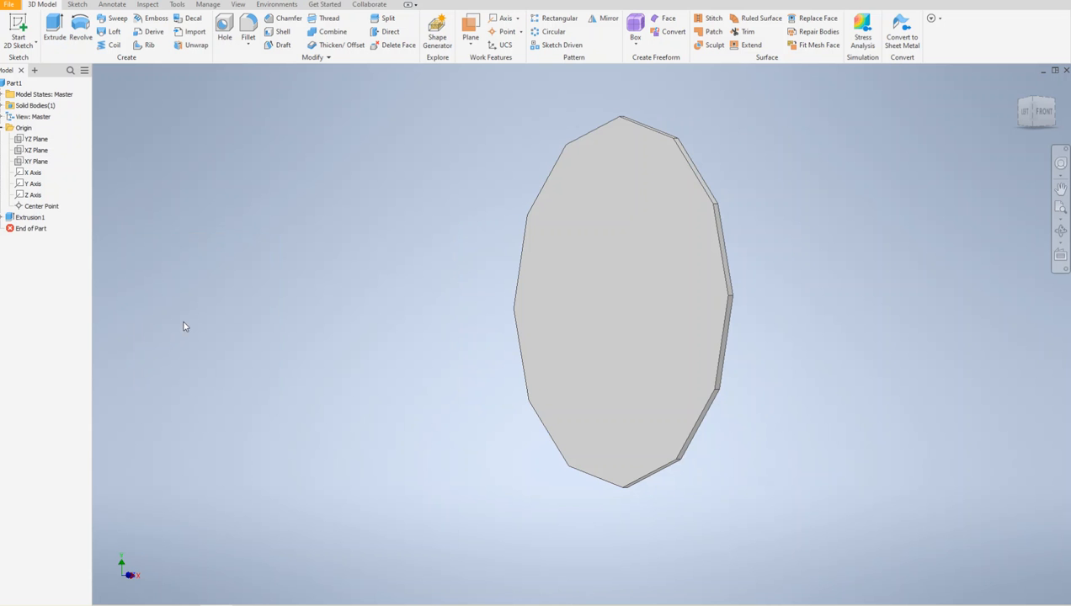
- Start a sketch on the plate's large face and draw a circle about 2.2 in across on the vertical axis, just inside the uppermost corner
{"action": "left_click", "coordinate": [1022, 118]}
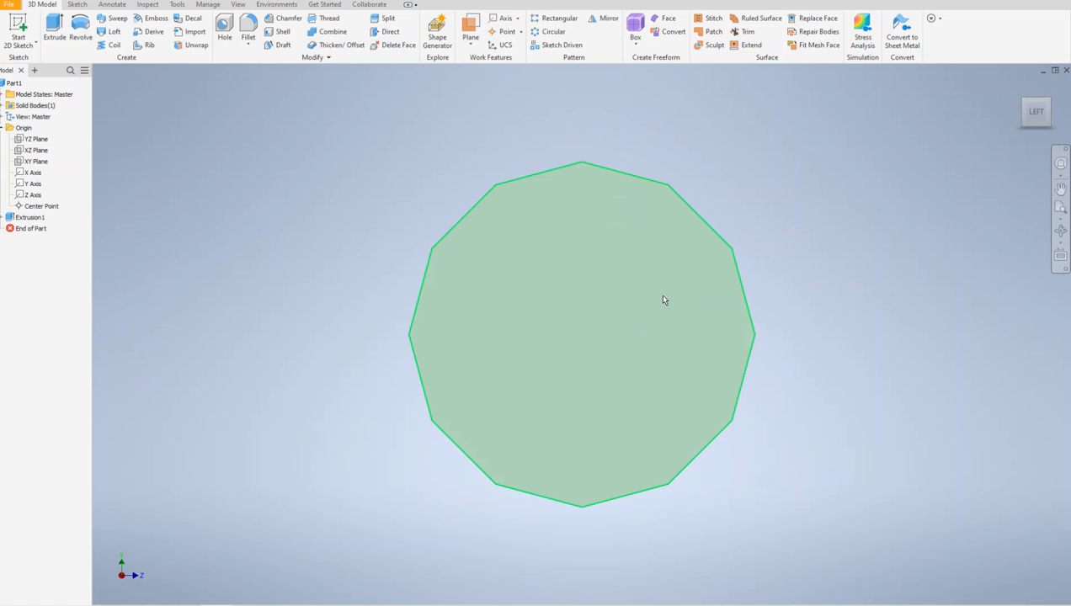
{"action": "left_click", "coordinate": [634, 275]}
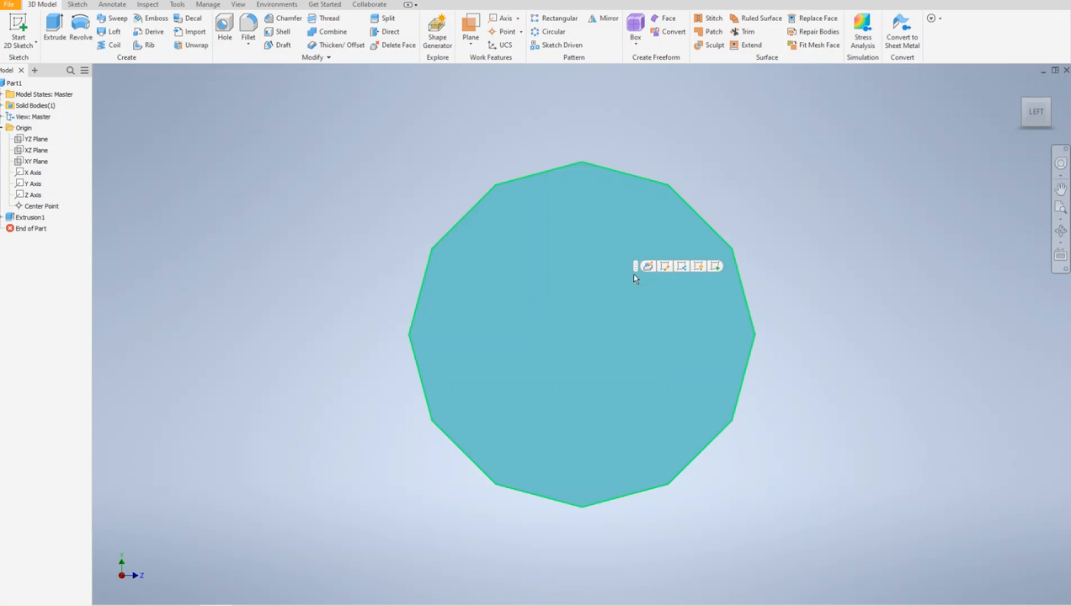
{"action": "left_click", "coordinate": [715, 266]}
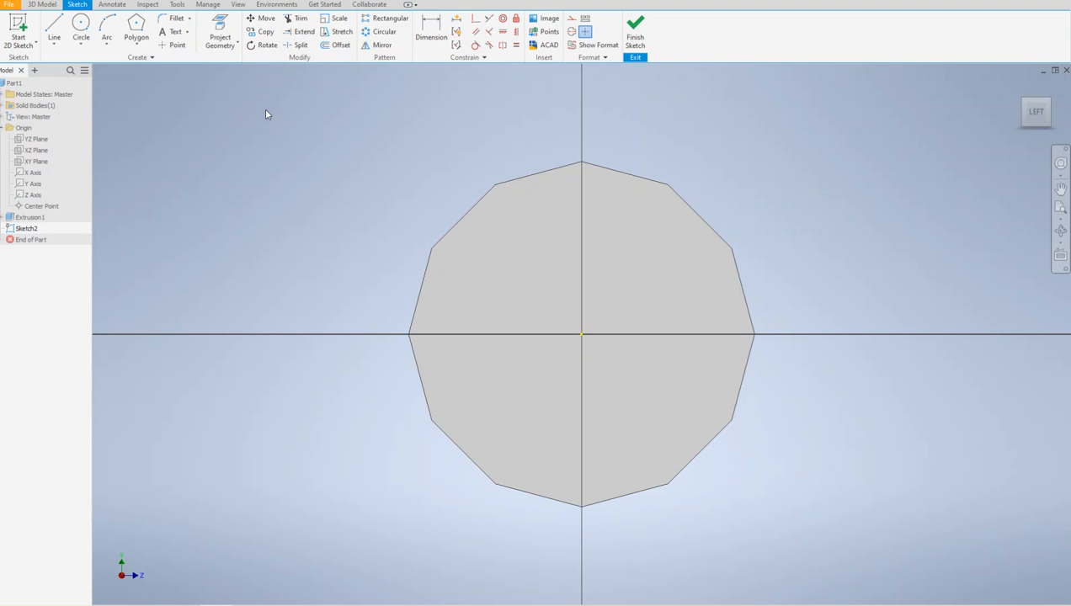
{"action": "left_click", "coordinate": [79, 20]}
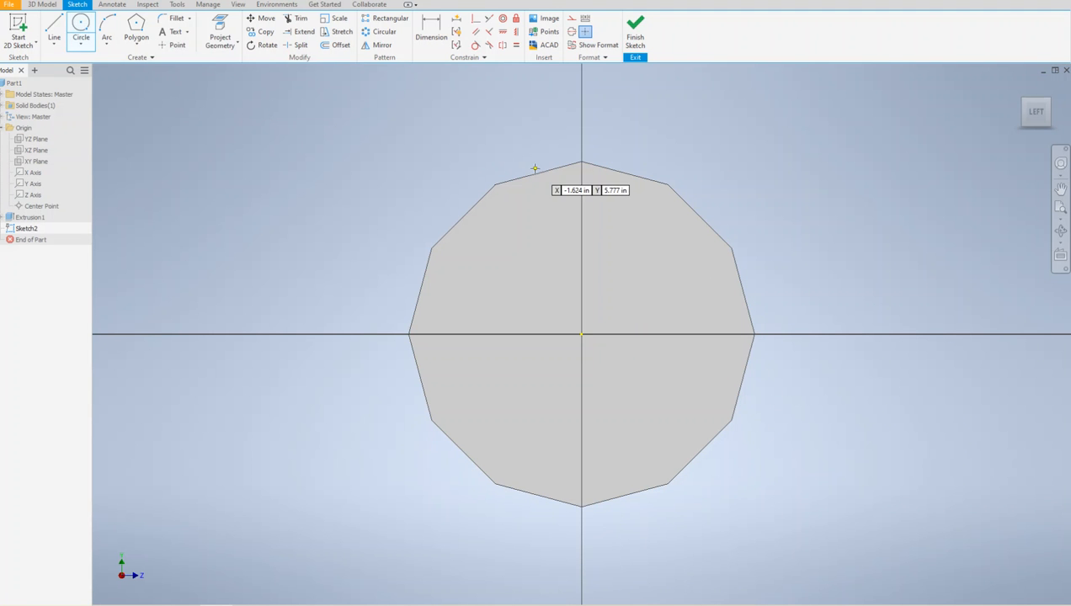
{"action": "left_click", "coordinate": [581, 204]}
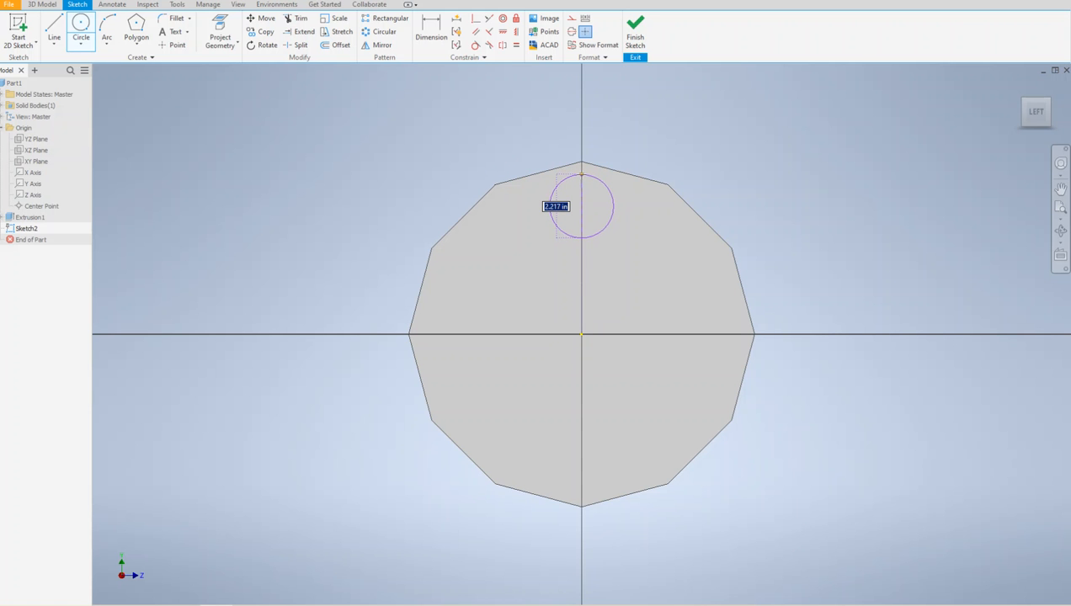
{"action": "left_click", "coordinate": [556, 224]}
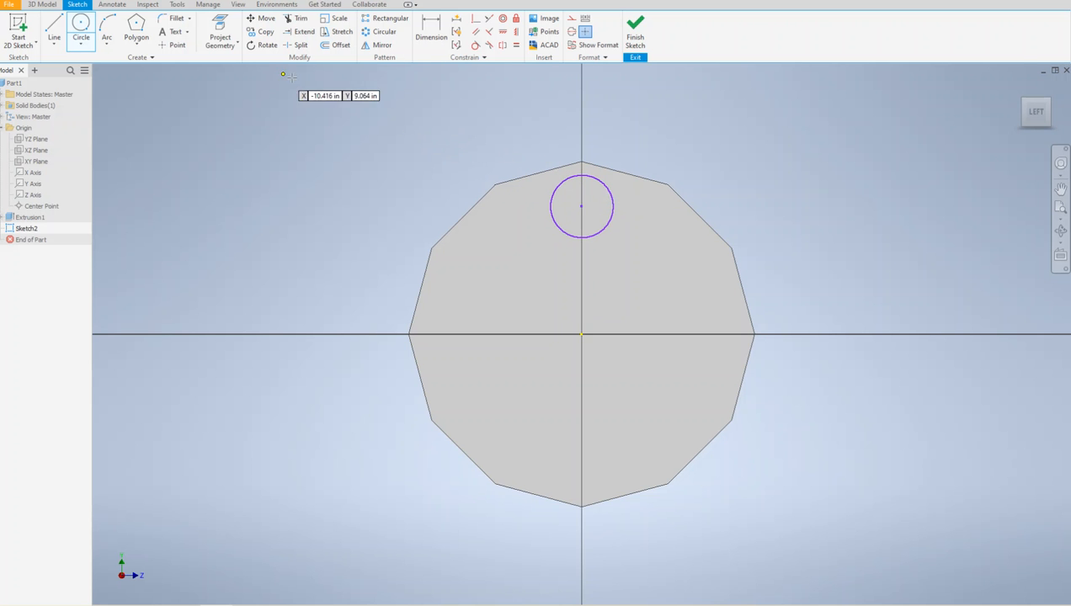
{"action": "key", "text": "Escape"}
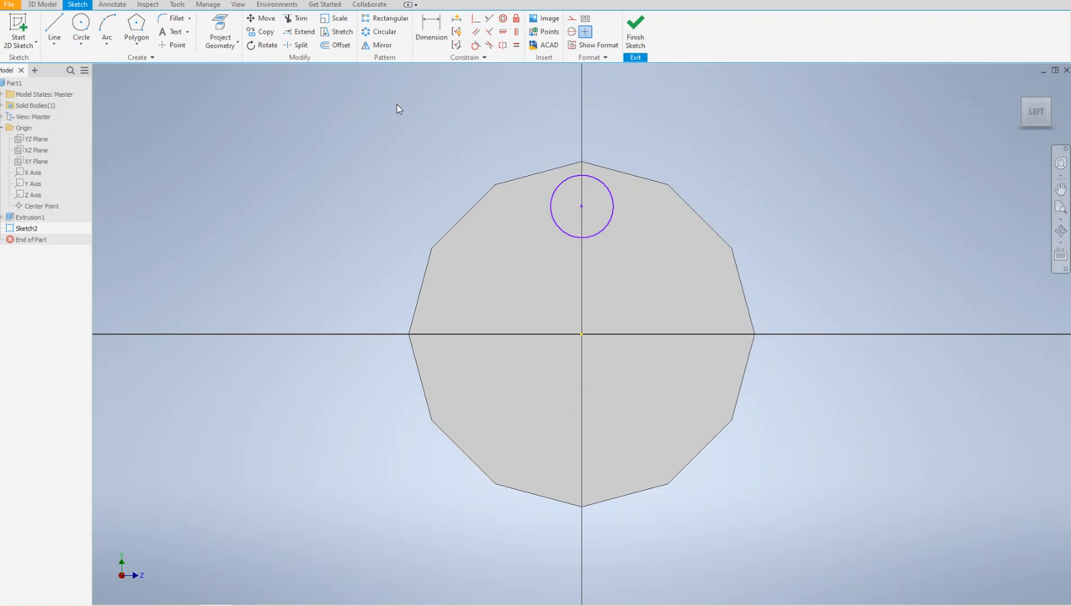
- Add the sketch text "12" centred inside the circle and finish the sketch
{"action": "left_click", "coordinate": [186, 34]}
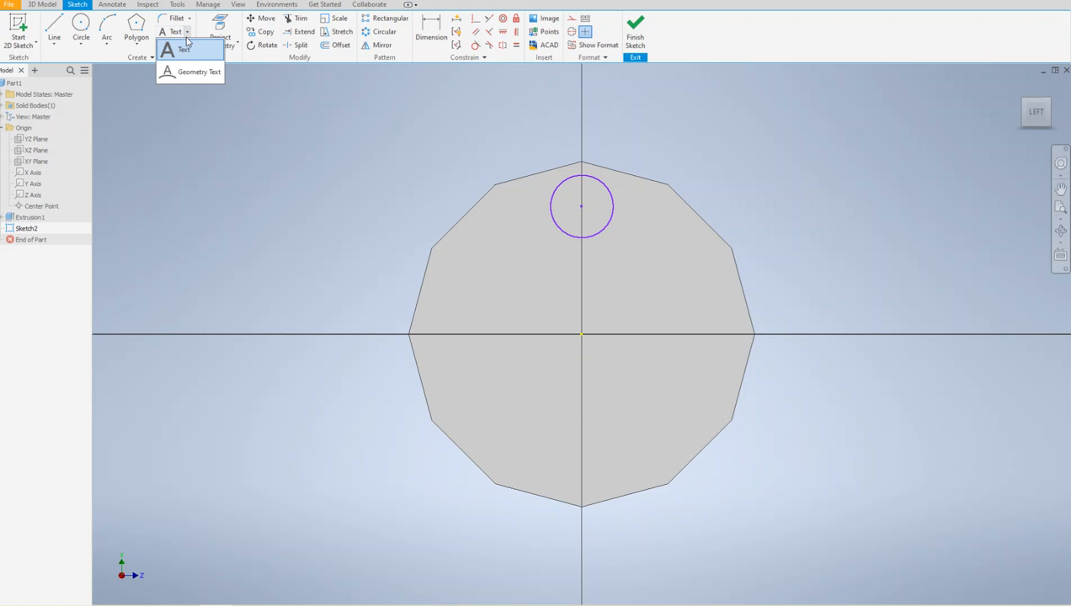
{"action": "left_click", "coordinate": [175, 57]}
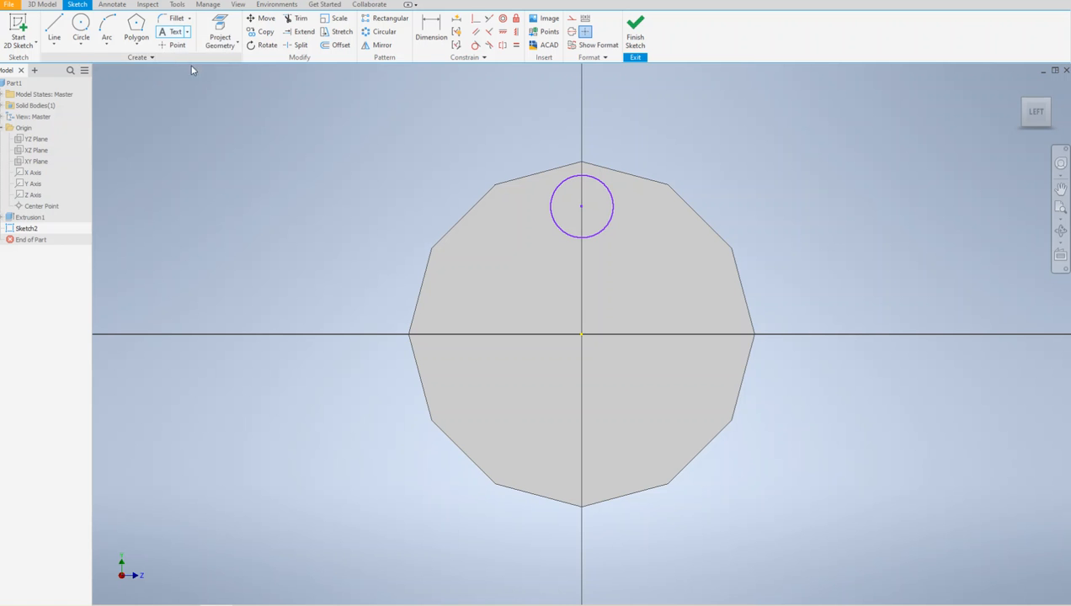
{"action": "left_click_drag", "start_coordinate": [563, 183], "coordinate": [599, 227]}
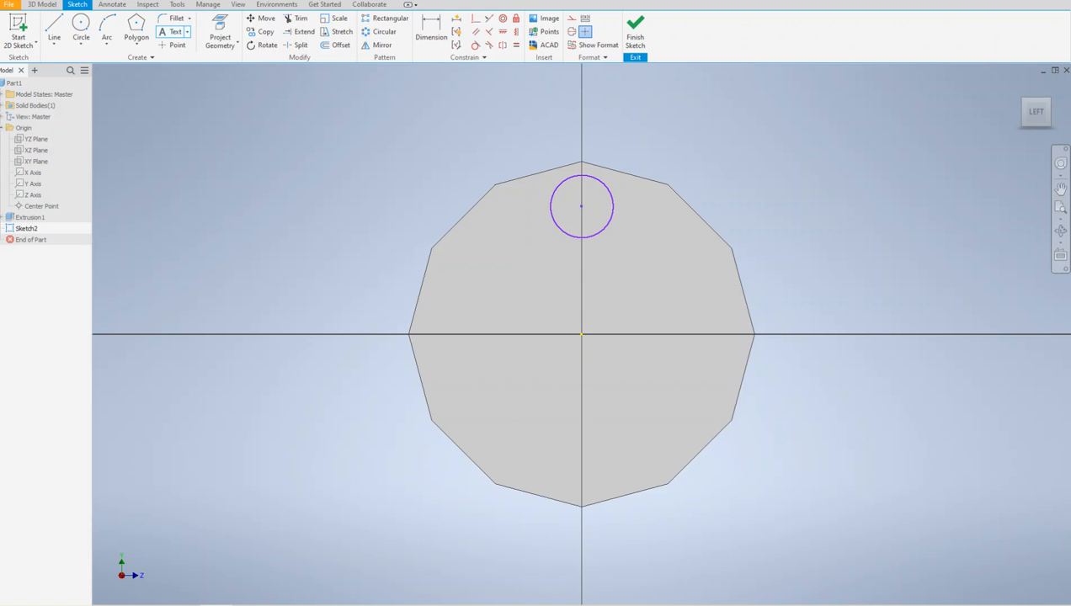
{"action": "type", "text": "12"}
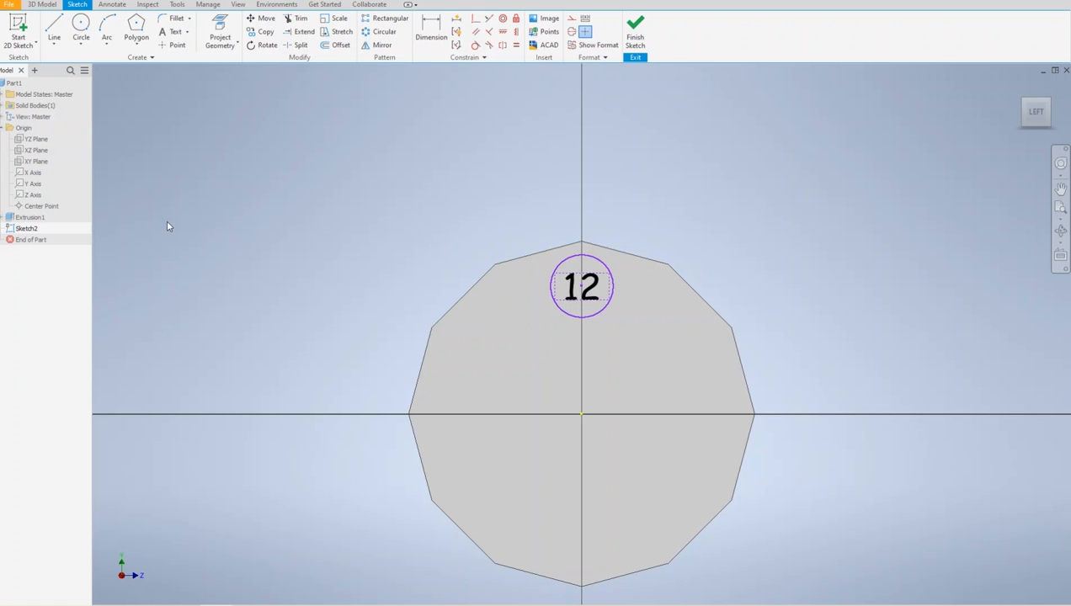
{"action": "left_click", "coordinate": [636, 38]}
- Extrude the circle 1/16 in outward from the plate's face as a joined raised disc
{"action": "left_click_drag", "start_coordinate": [1033, 120], "coordinate": [1016, 119]}
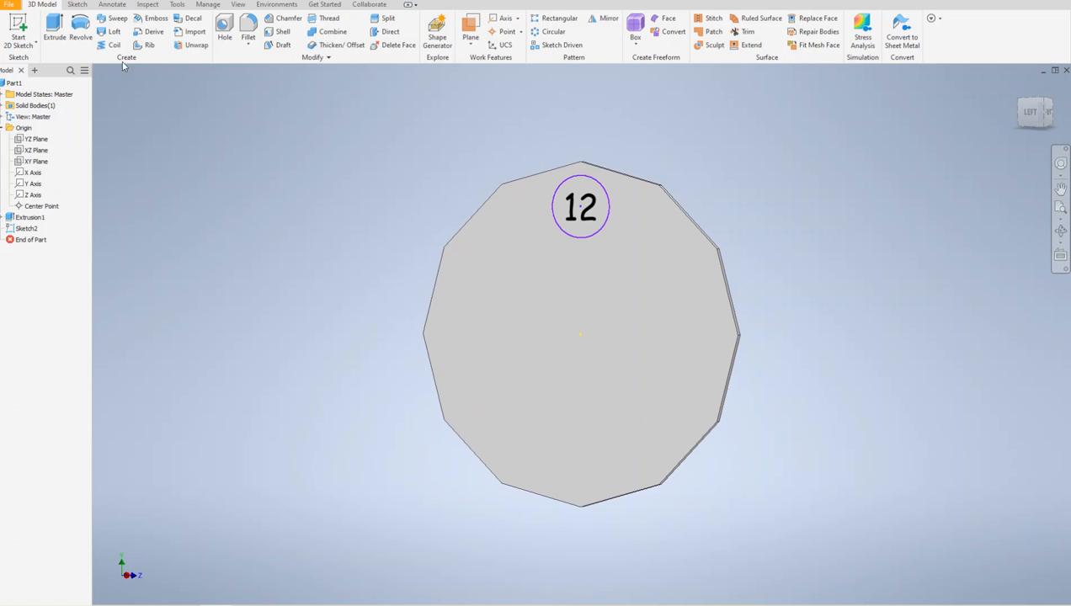
{"action": "left_click", "coordinate": [54, 30]}
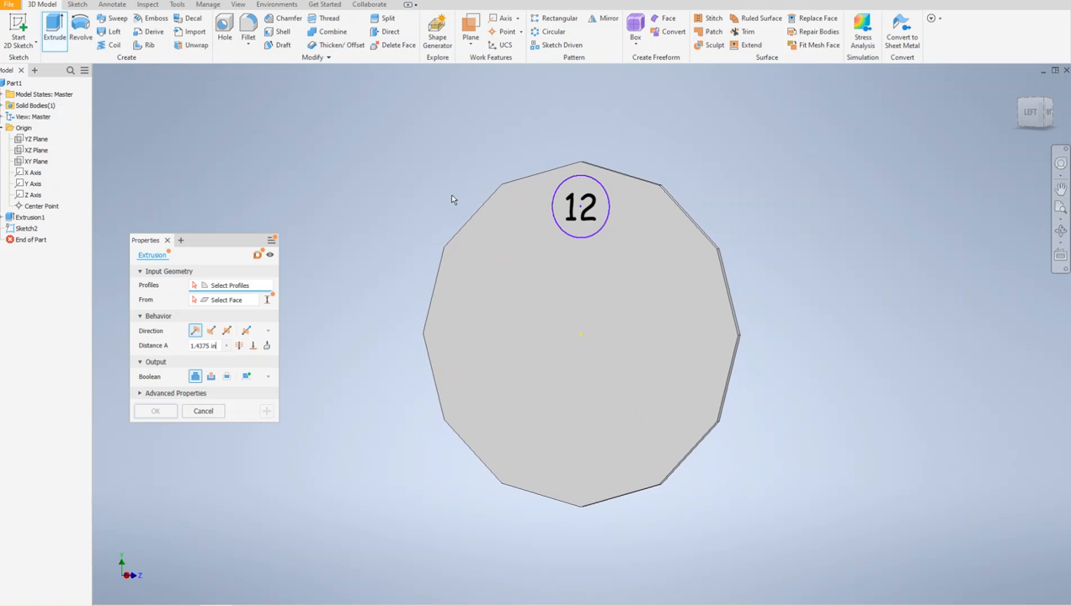
{"action": "left_click", "coordinate": [595, 184]}
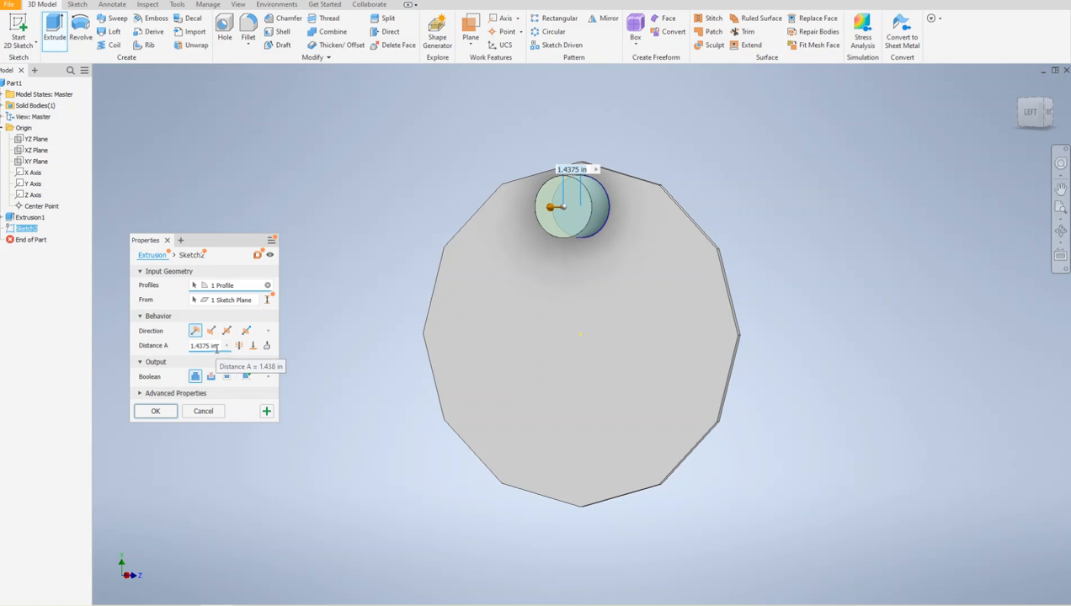
{"action": "left_click", "coordinate": [210, 347]}
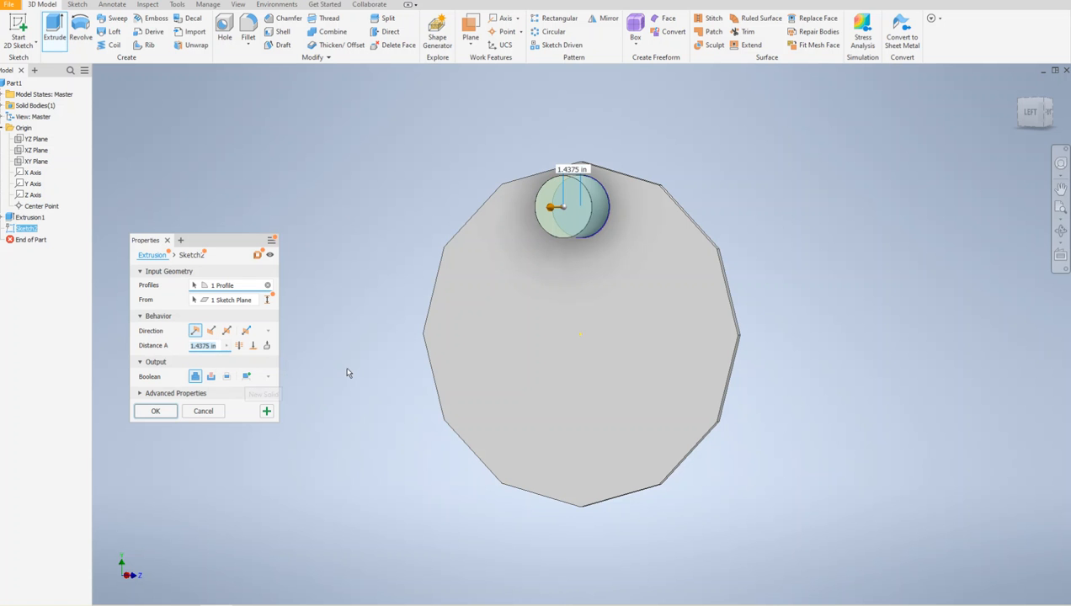
{"action": "type", "text": "1/16"}
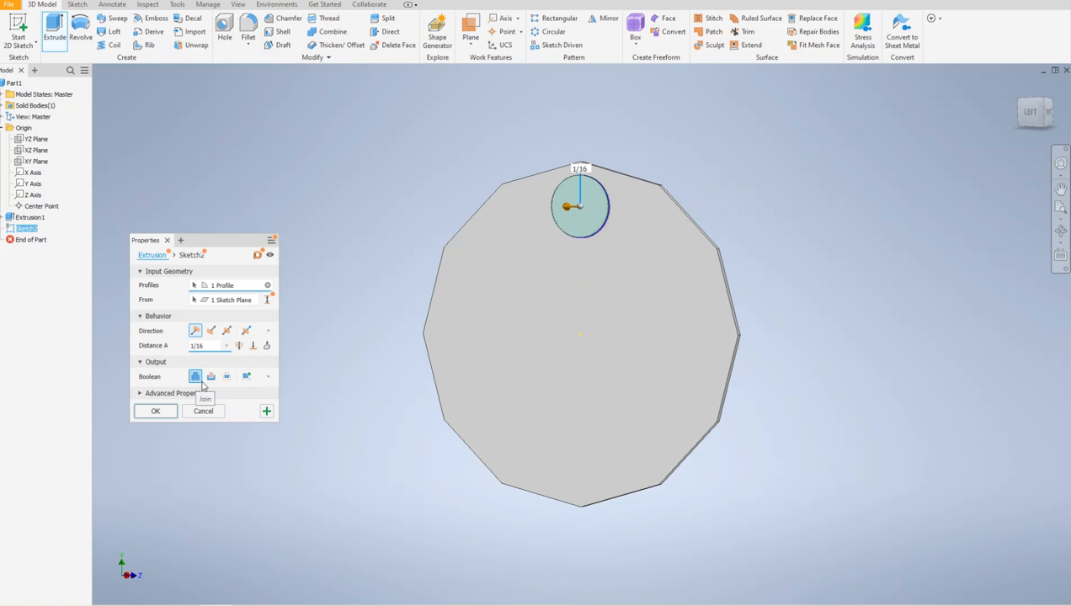
{"action": "left_click", "coordinate": [267, 412]}
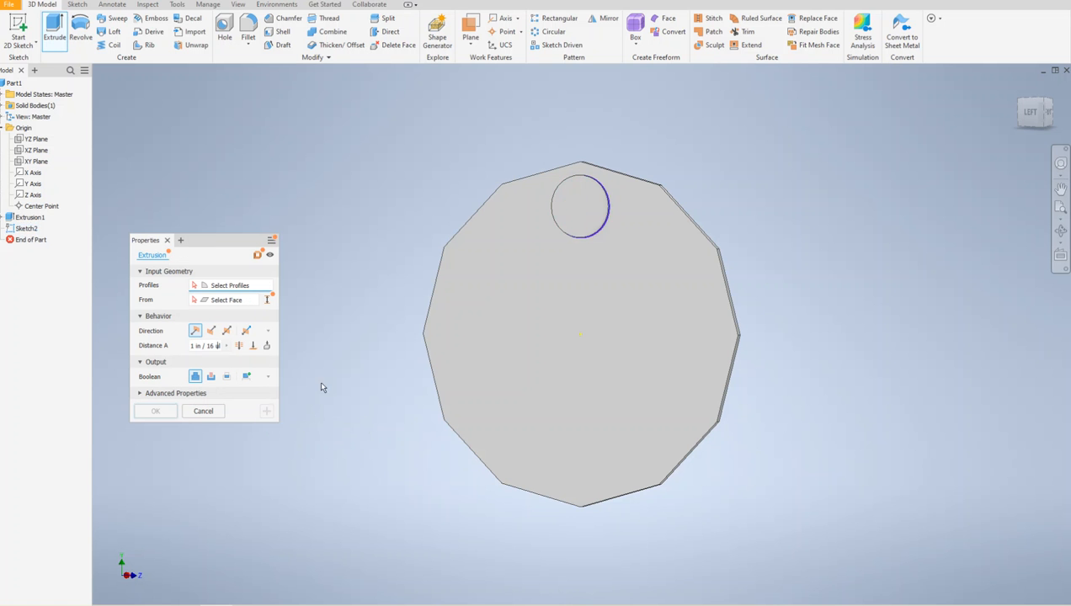
- Extrude the "12" text as a cut with a distance of 1/16 in to engrave it in the disc
{"action": "left_click", "coordinate": [590, 214]}
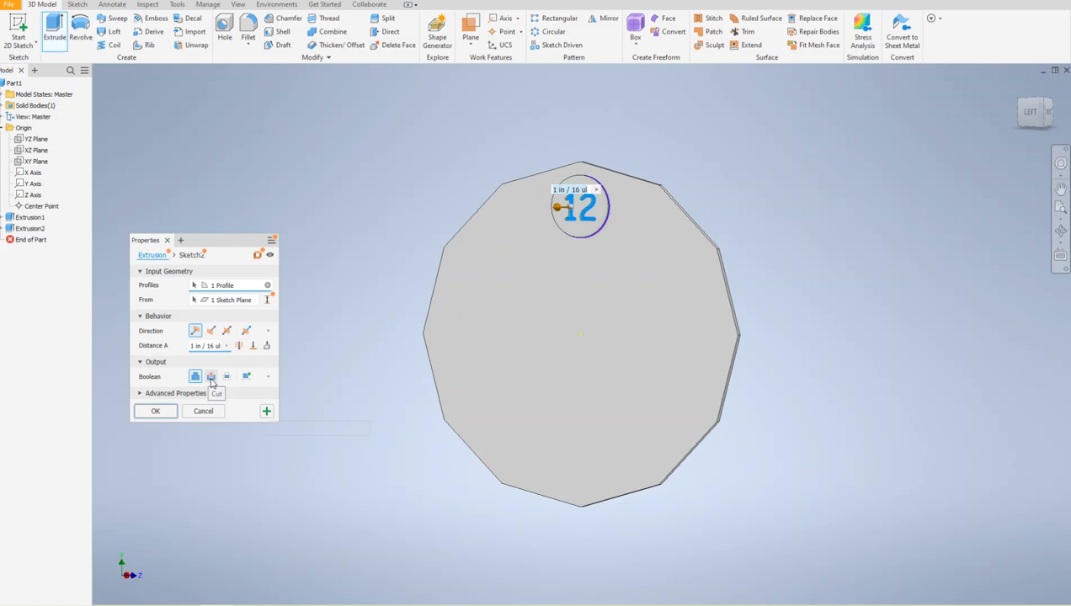
{"action": "left_click", "coordinate": [211, 376]}
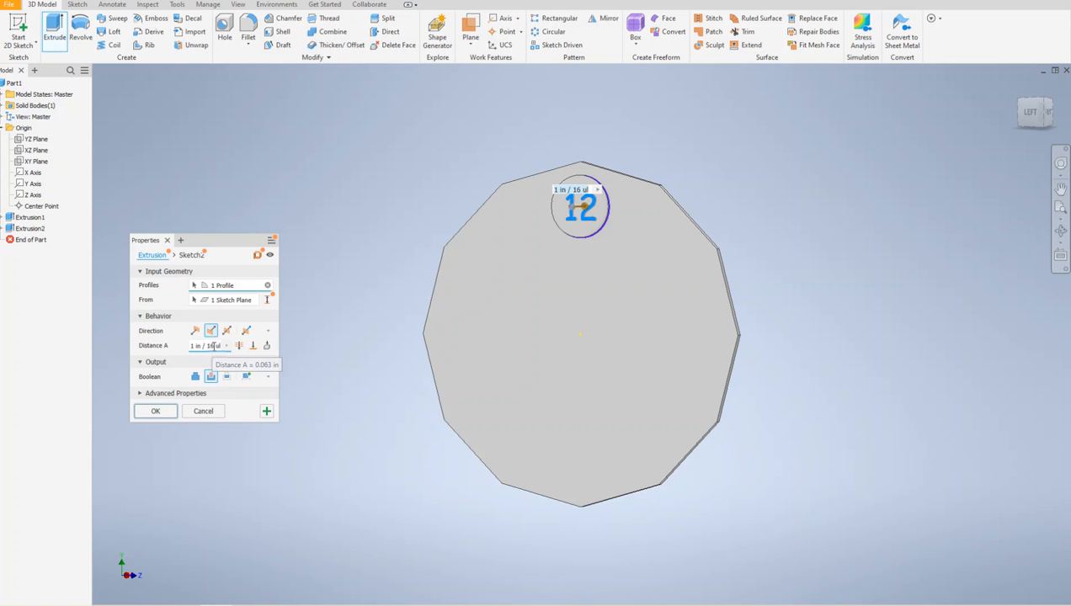
{"action": "left_click", "coordinate": [160, 411]}
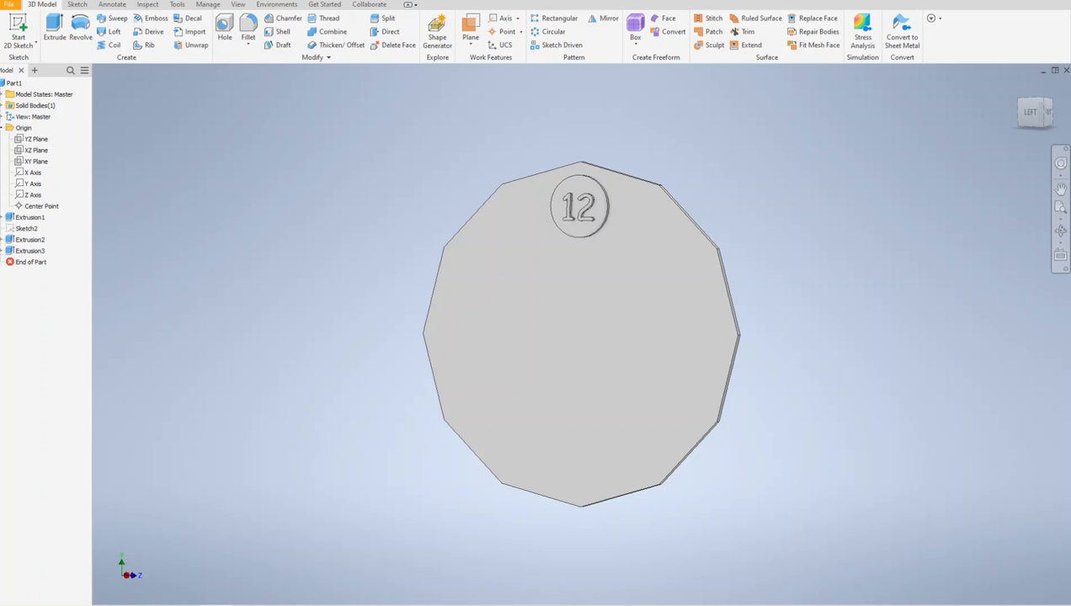
- Reopen the circle and text sketch and pattern the circle 12 times over 360 deg around the plate's centre
{"action": "double_click", "coordinate": [25, 229]}
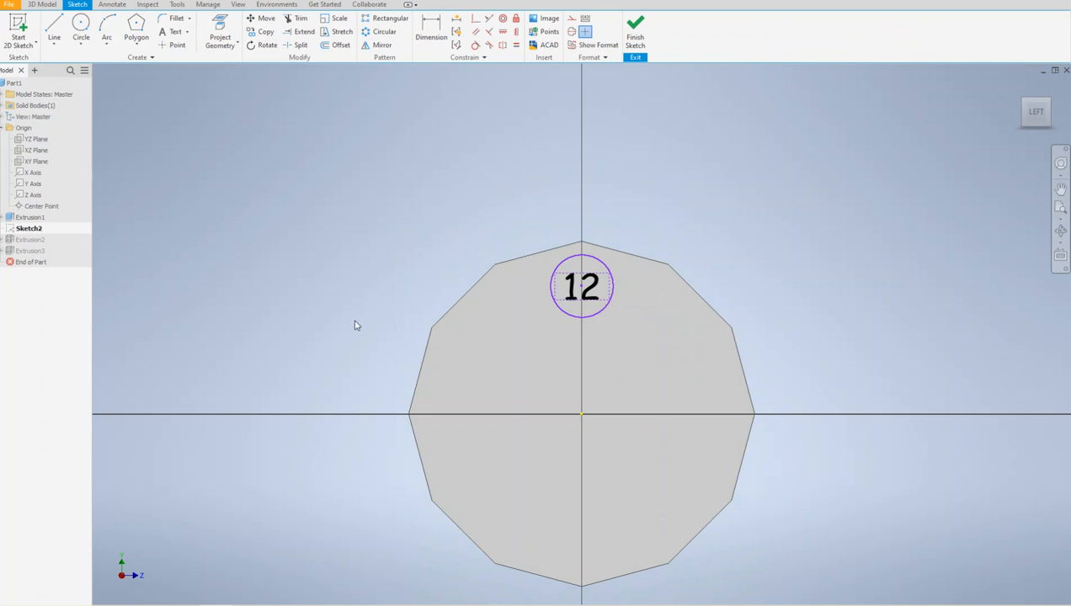
{"action": "left_click", "coordinate": [381, 33]}
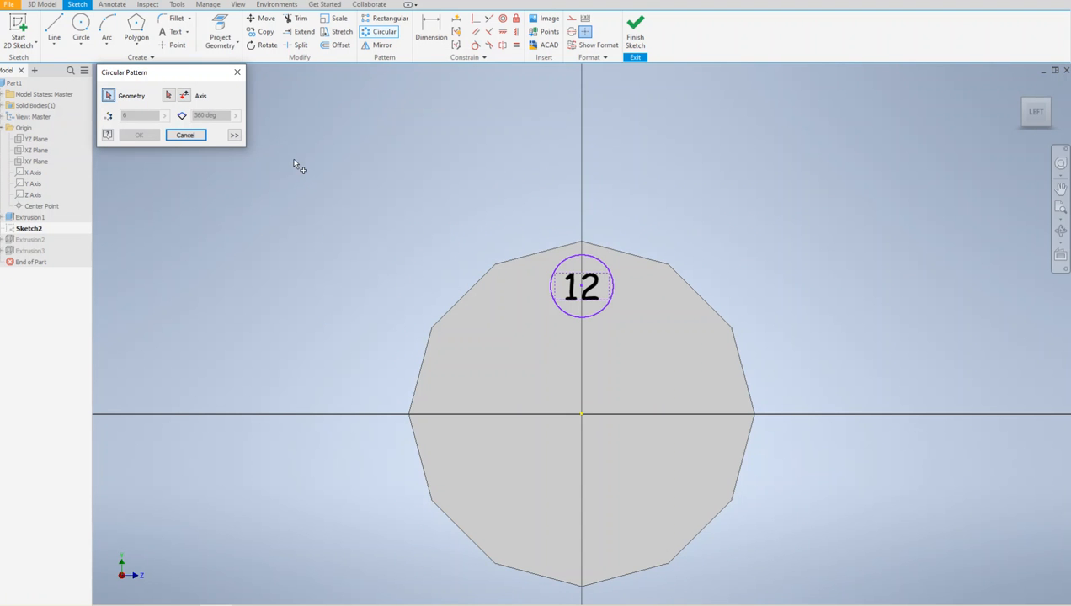
{"action": "left_click", "coordinate": [569, 262]}
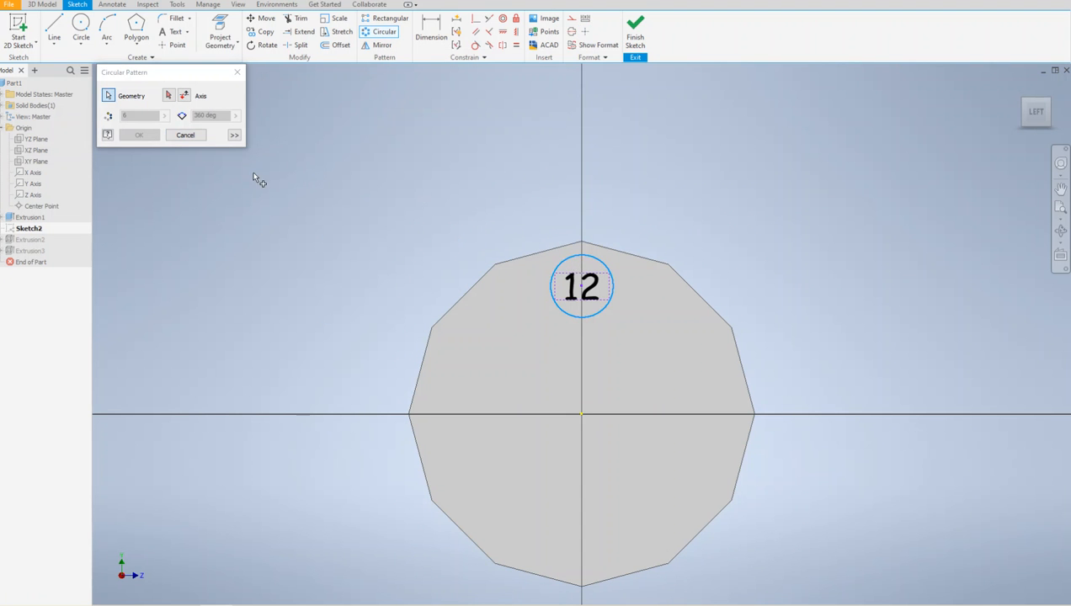
{"action": "left_click", "coordinate": [169, 97]}
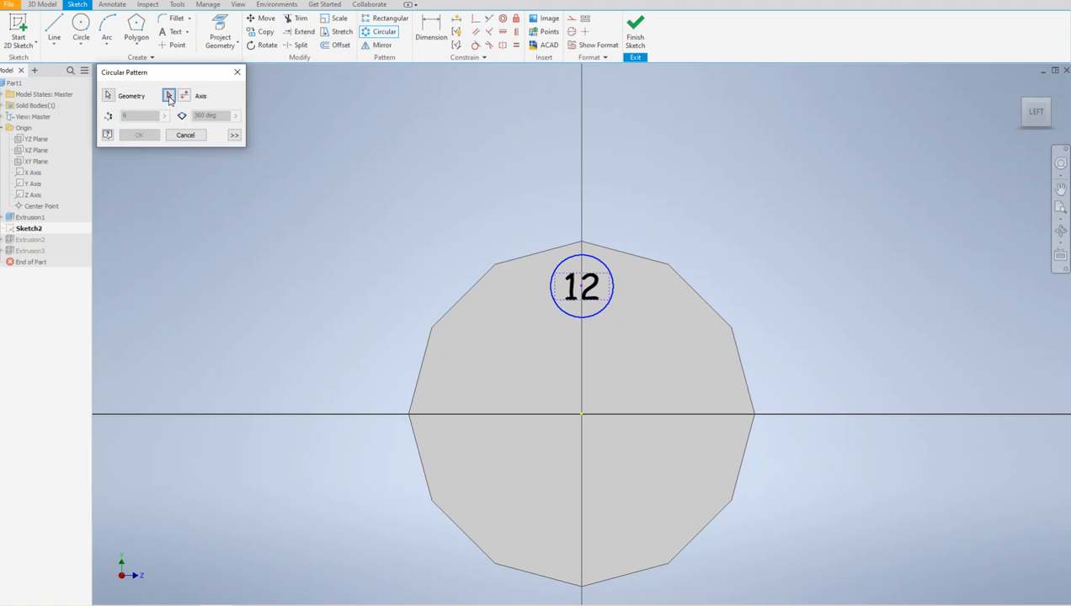
{"action": "left_click", "coordinate": [582, 416]}
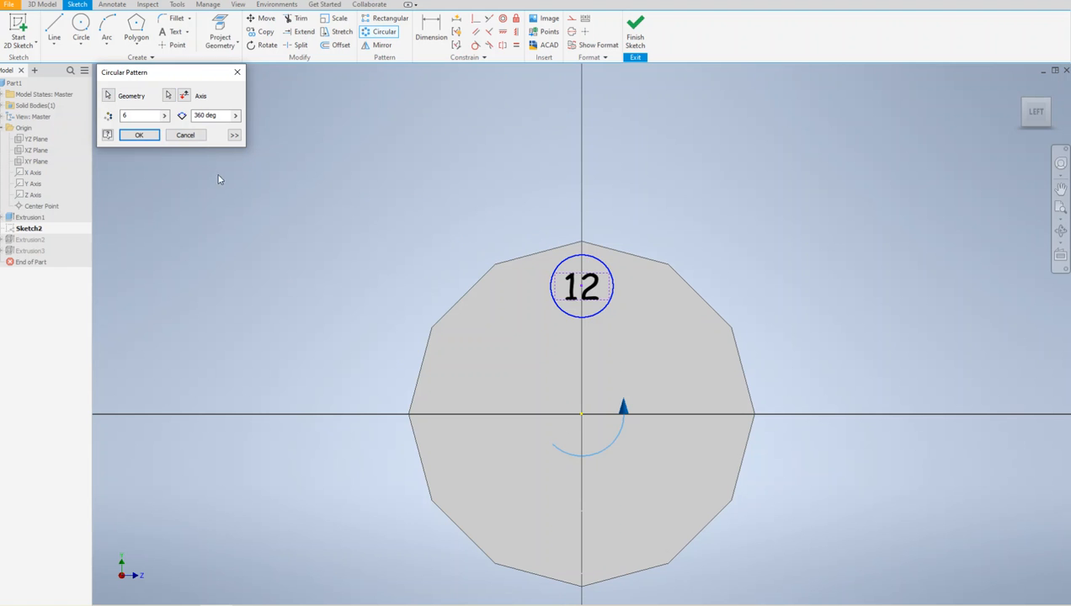
{"action": "double_click", "coordinate": [128, 115]}
{"action": "type", "text": "12"}
{"action": "left_click", "coordinate": [138, 135]}
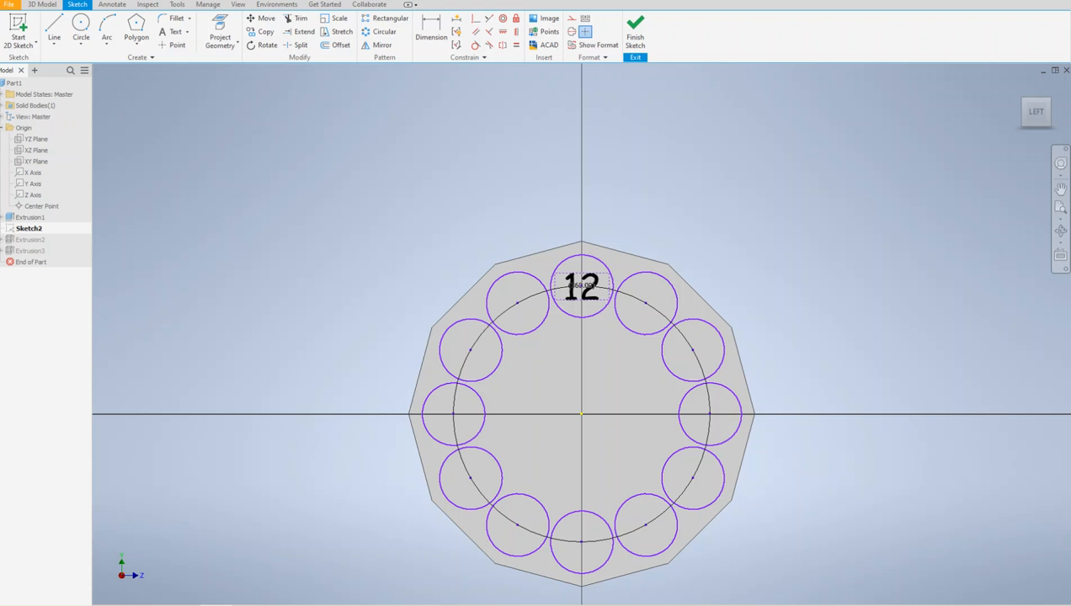
- Copy the "12" text into the circles at the one, two, three, six and nine o'clock positions
{"action": "left_click", "coordinate": [261, 31]}
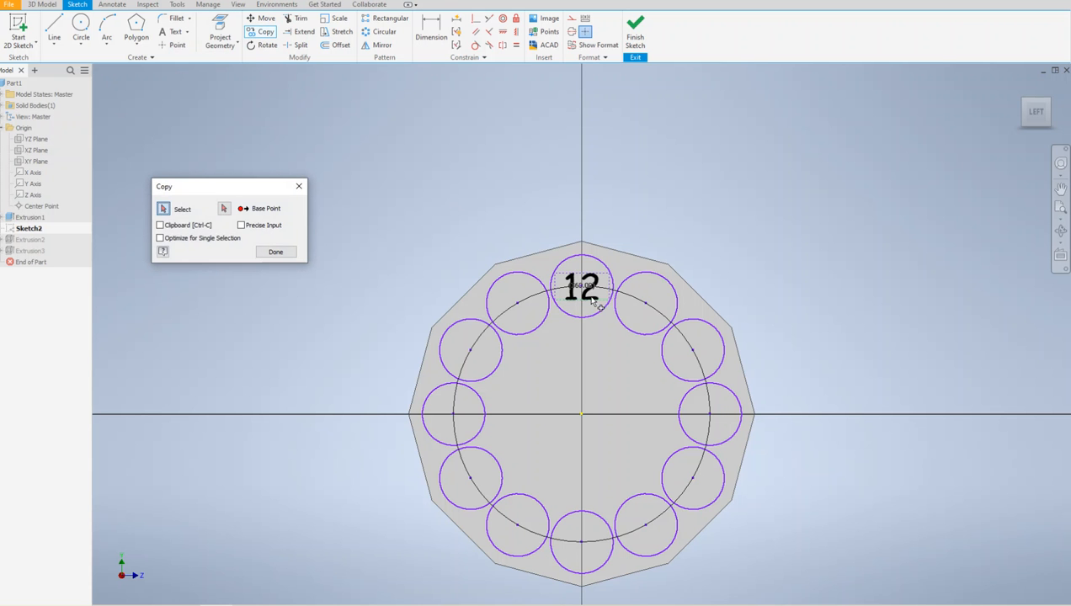
{"action": "left_click", "coordinate": [593, 299]}
{"action": "left_click", "coordinate": [593, 299]}
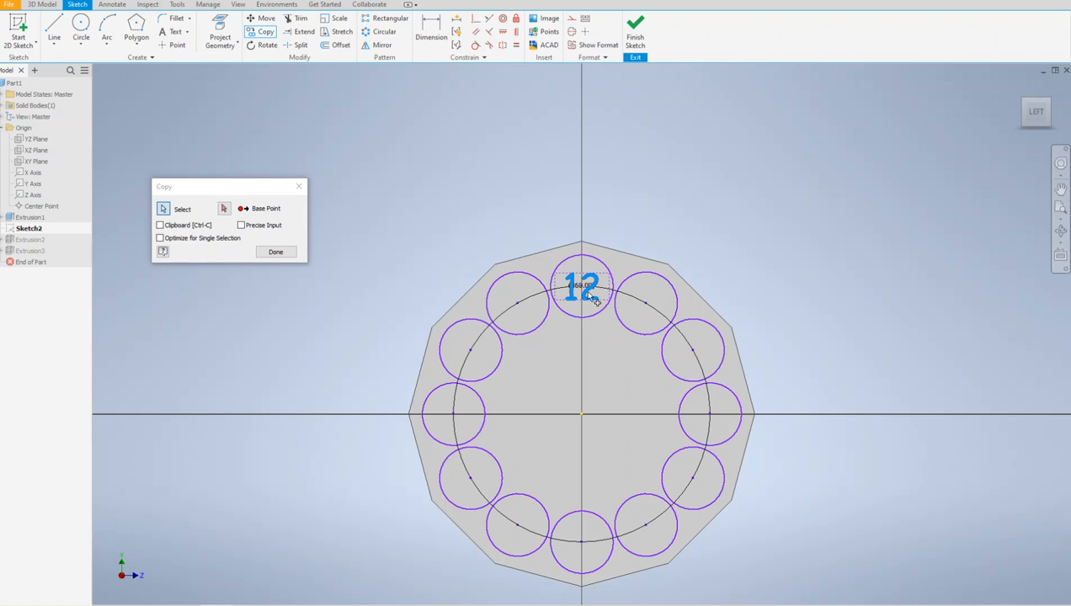
{"action": "left_click", "coordinate": [224, 208]}
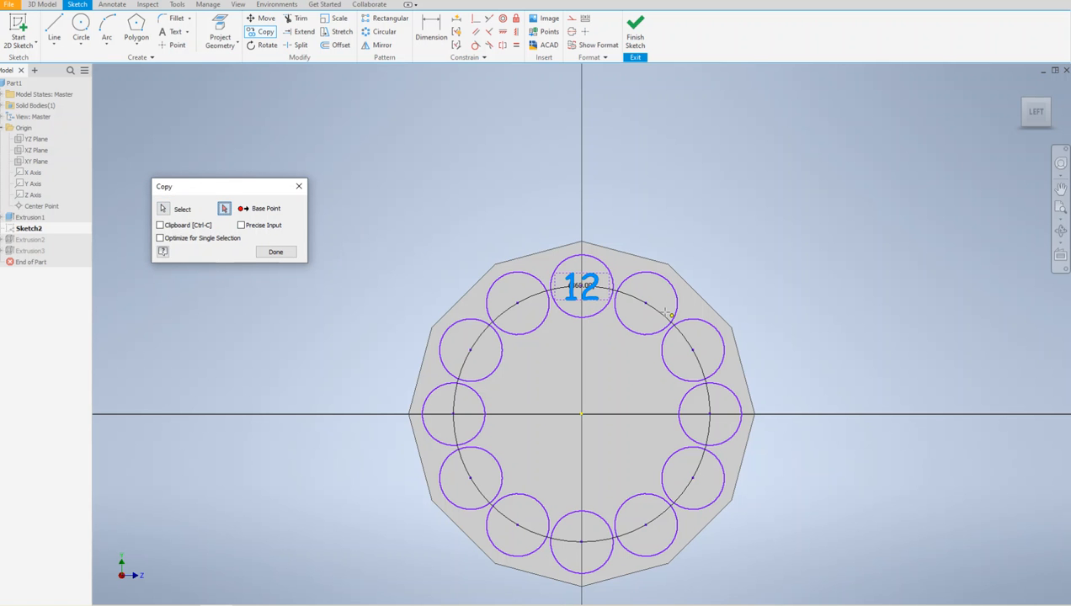
{"action": "left_click", "coordinate": [585, 297]}
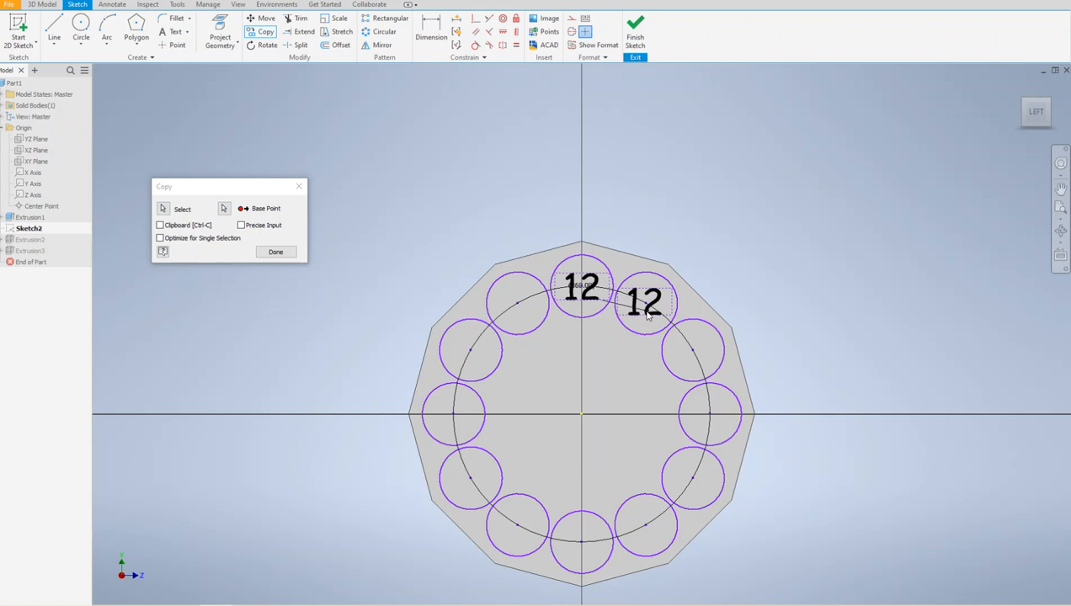
{"action": "left_click", "coordinate": [646, 314]}
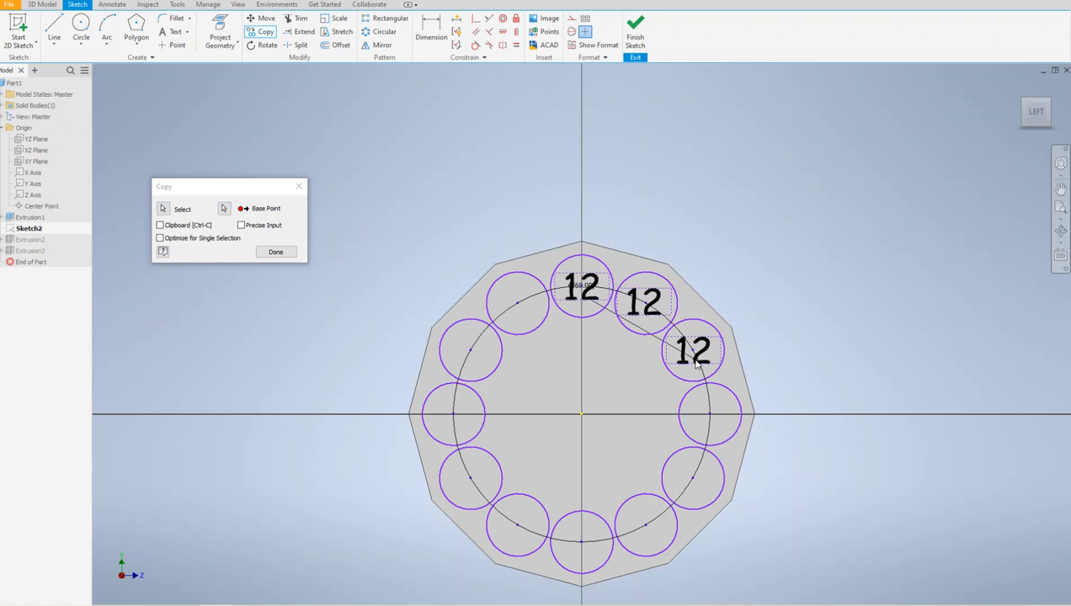
{"action": "left_click", "coordinate": [695, 364]}
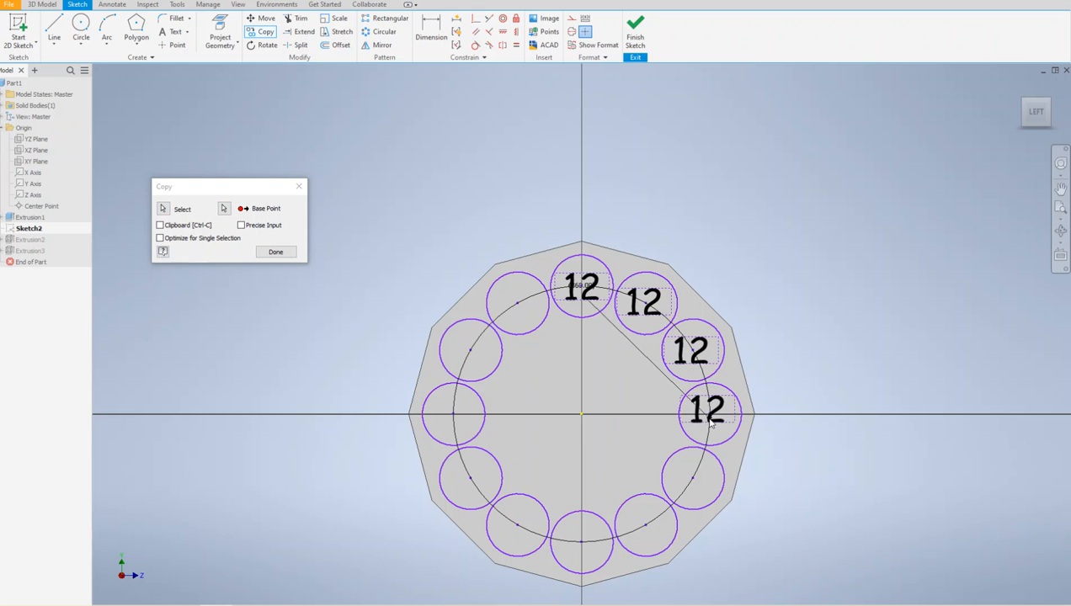
{"action": "left_click", "coordinate": [713, 426]}
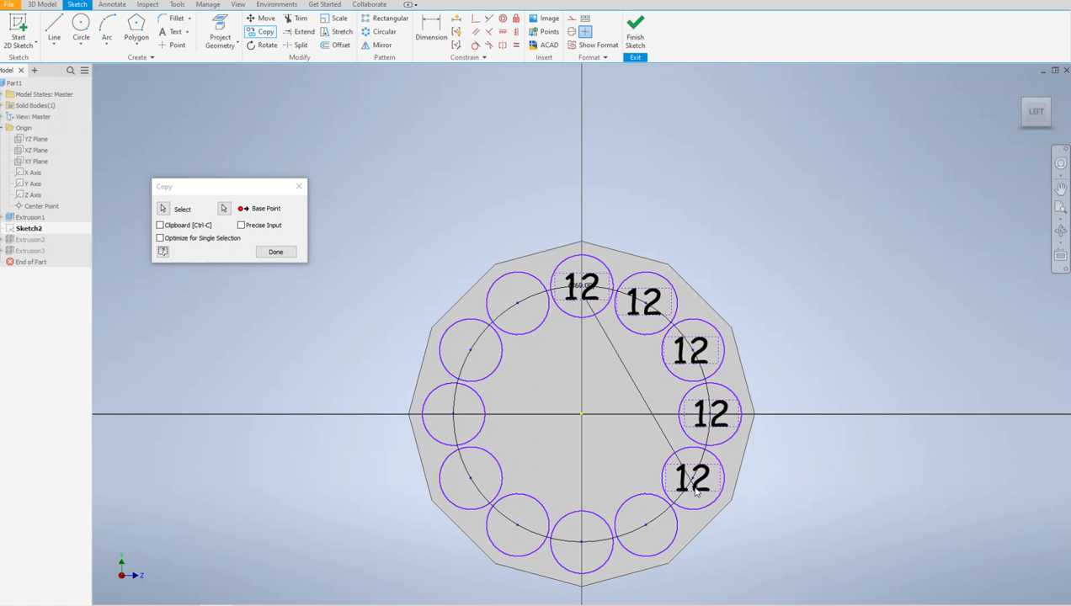
{"action": "left_click", "coordinate": [588, 554]}
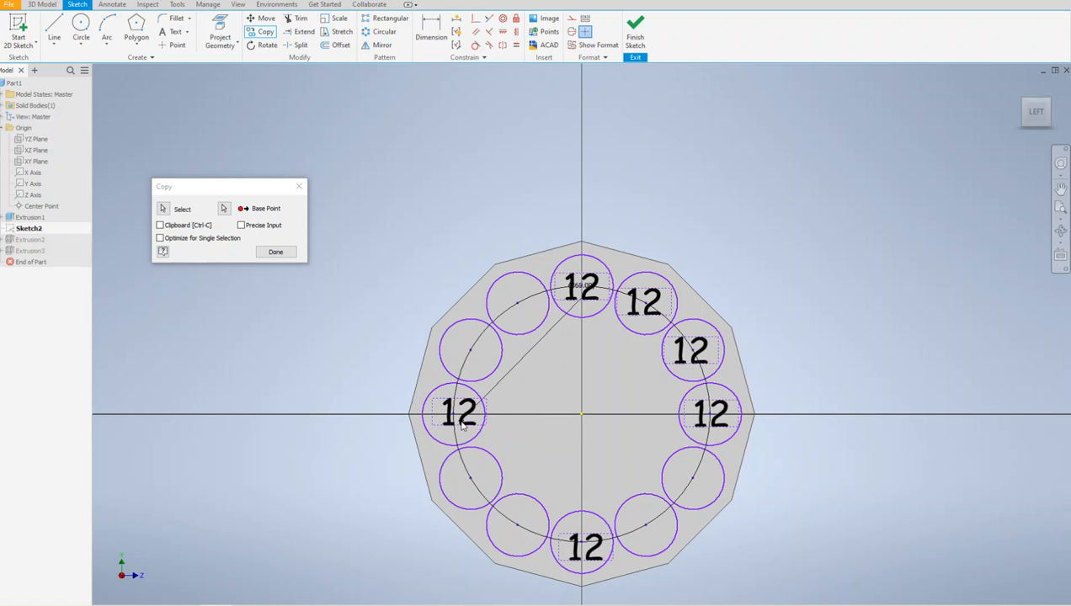
{"action": "left_click", "coordinate": [457, 427]}
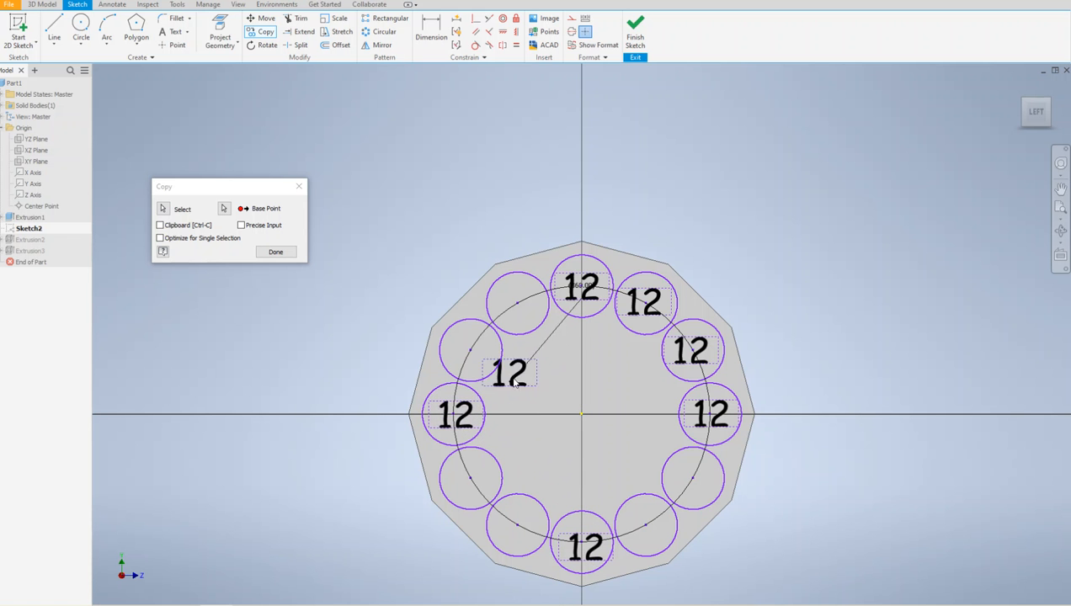
{"action": "key", "text": "Escape"}
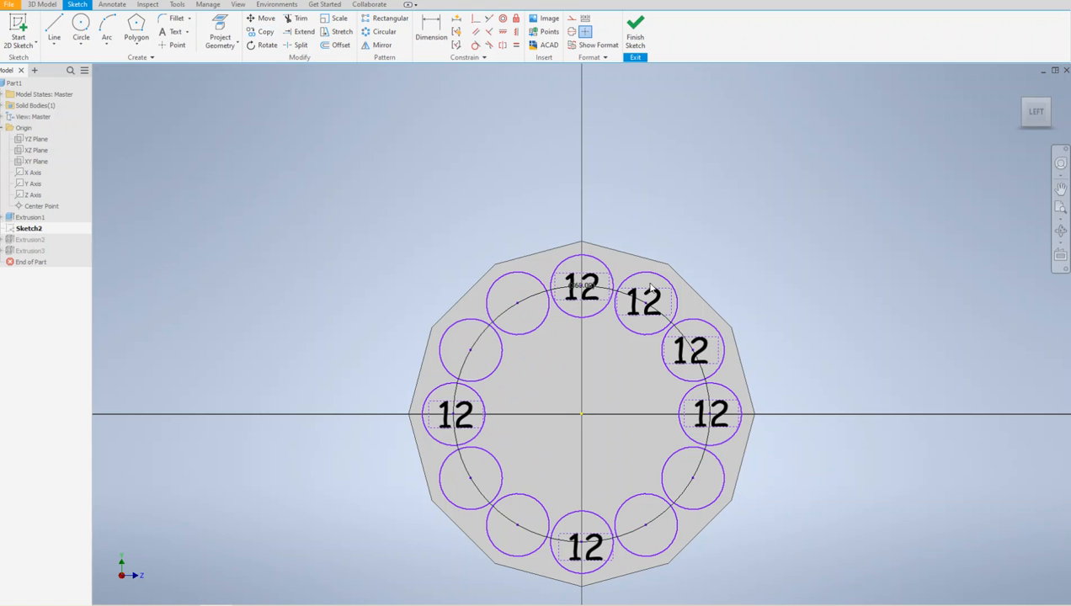
- Delete the copied texts at one and two o'clock and change the three o'clock copy to "3"
{"action": "left_click", "coordinate": [657, 296]}
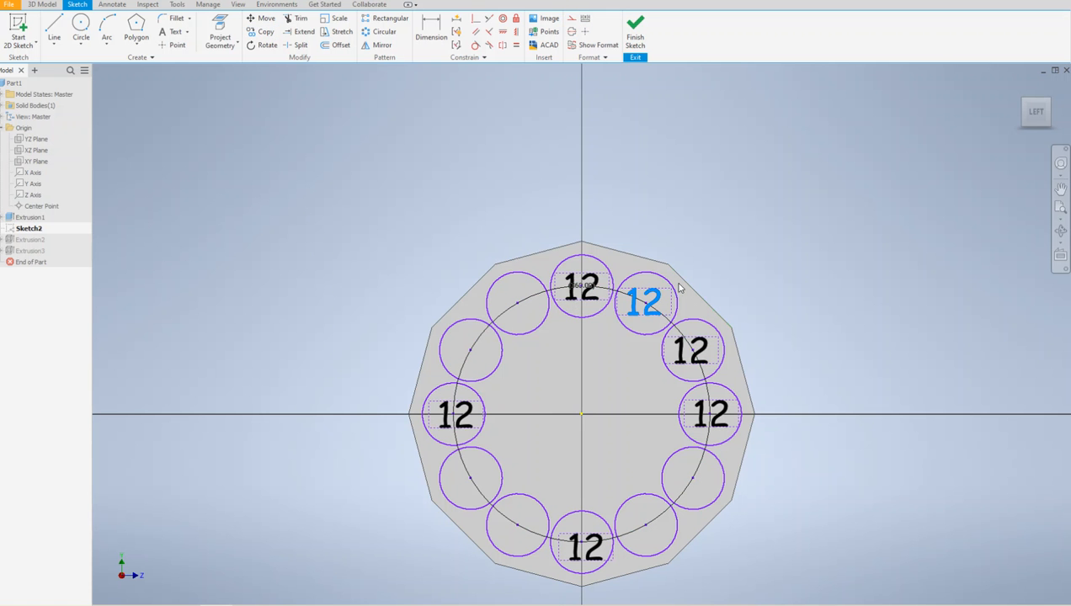
{"action": "key", "text": "Delete"}
{"action": "left_click", "coordinate": [706, 346]}
{"action": "key", "text": "Delete"}
{"action": "left_click", "coordinate": [726, 410]}
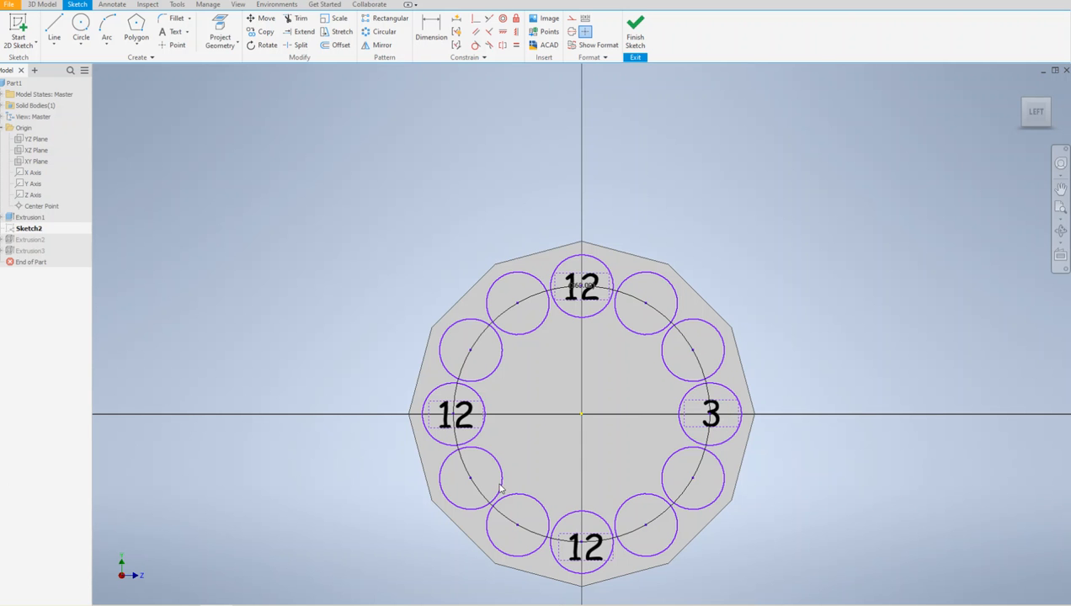
{"action": "double_click", "coordinate": [599, 540]}
{"action": "double_click", "coordinate": [599, 542]}
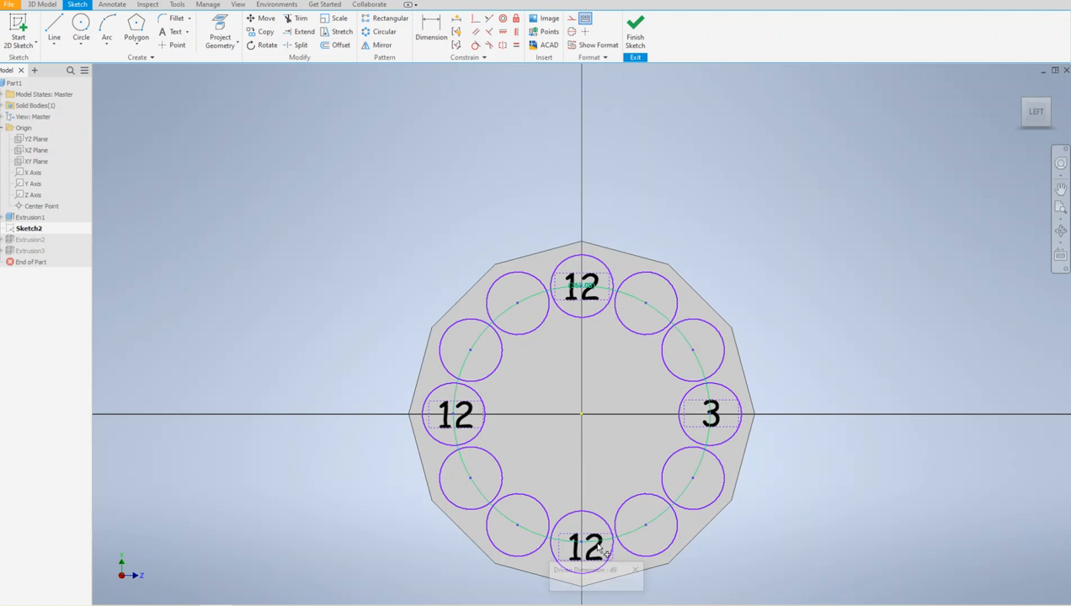
{"action": "left_click_drag", "start_coordinate": [625, 572], "coordinate": [837, 254]}
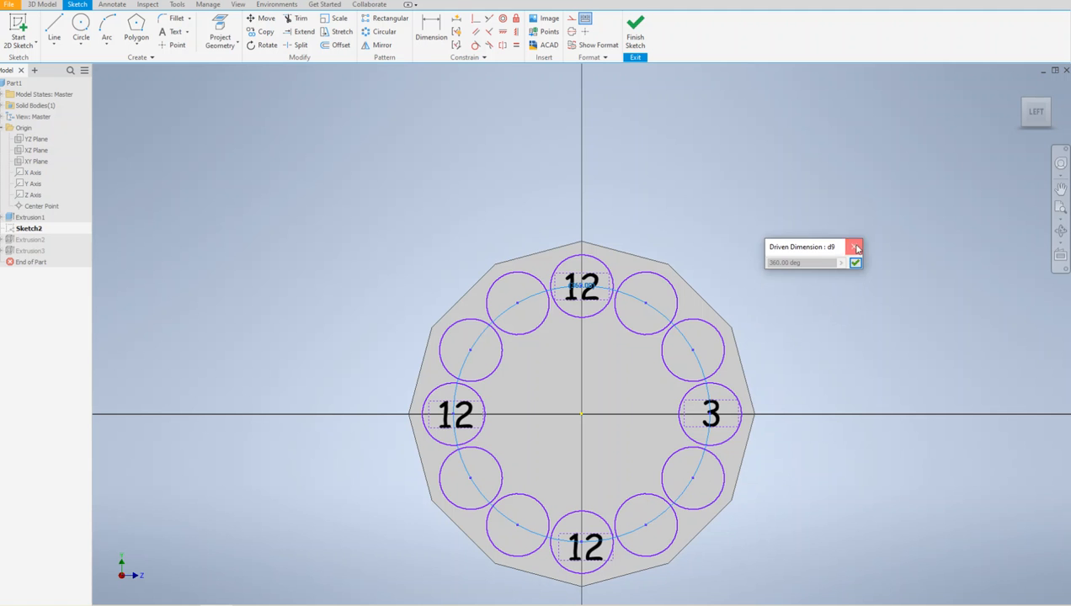
{"action": "left_click", "coordinate": [851, 250]}
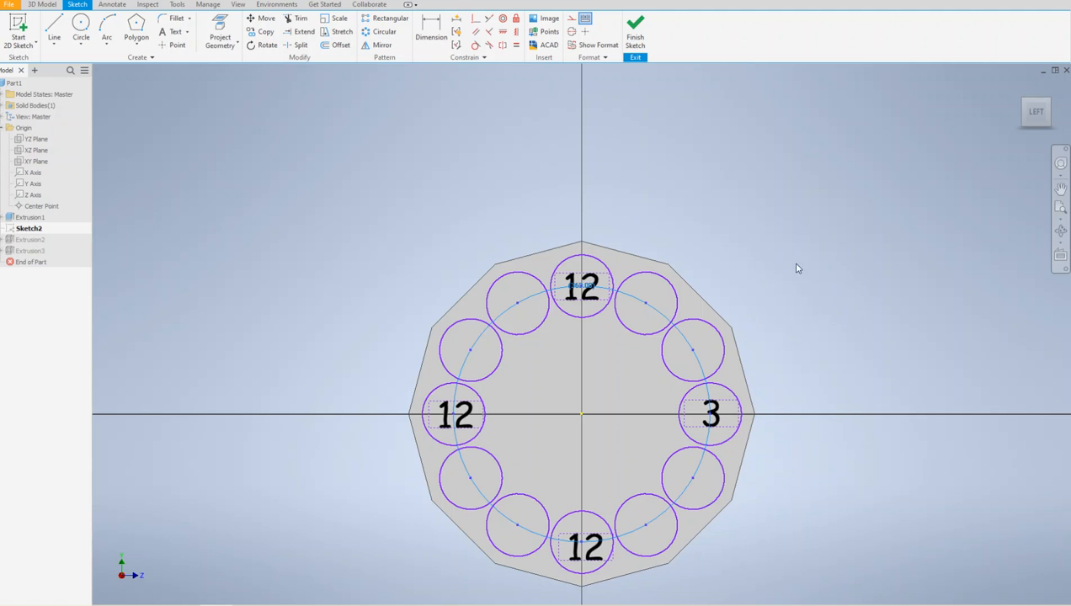
- Change the nine o'clock text to "9" and the six o'clock text to "6", and finish the sketch
{"action": "left_click", "coordinate": [469, 412]}
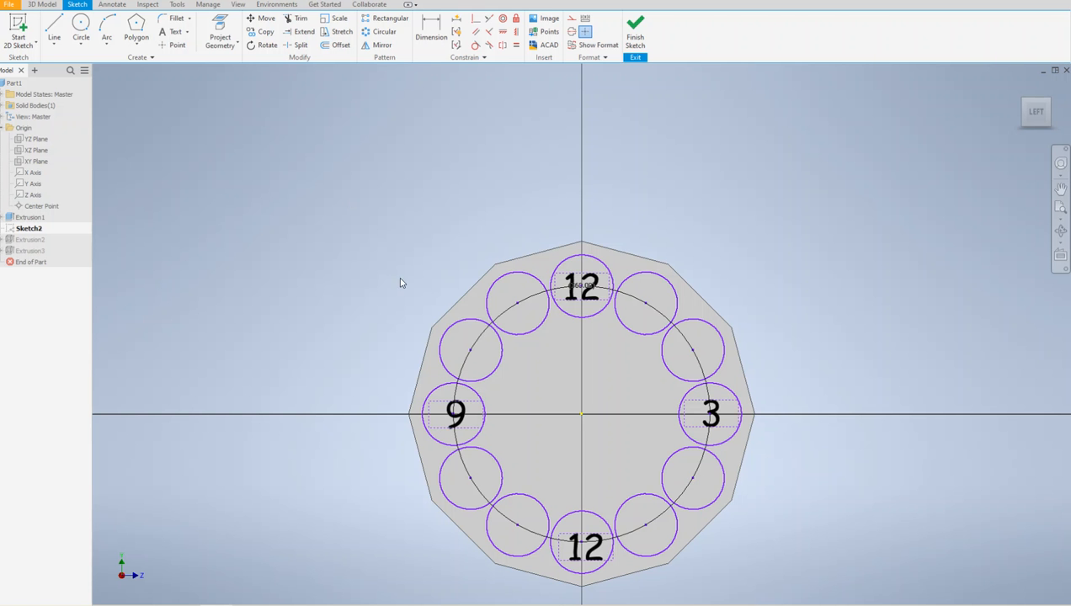
{"action": "middle_click_drag", "start_coordinate": [330, 236], "coordinate": [334, 162]}
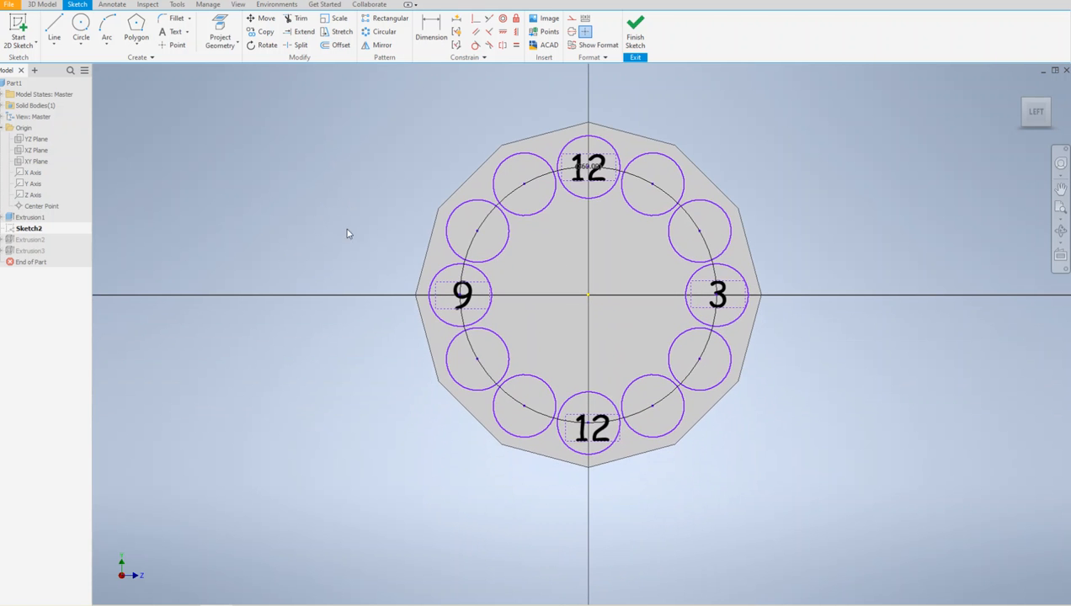
{"action": "left_click", "coordinate": [600, 434]}
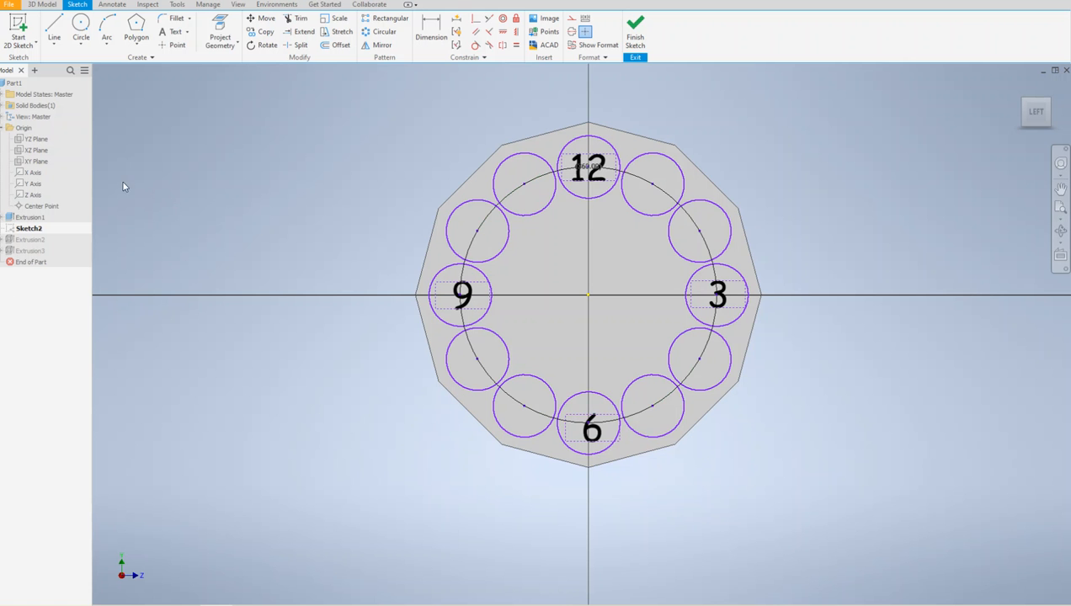
{"action": "left_click", "coordinate": [634, 42]}
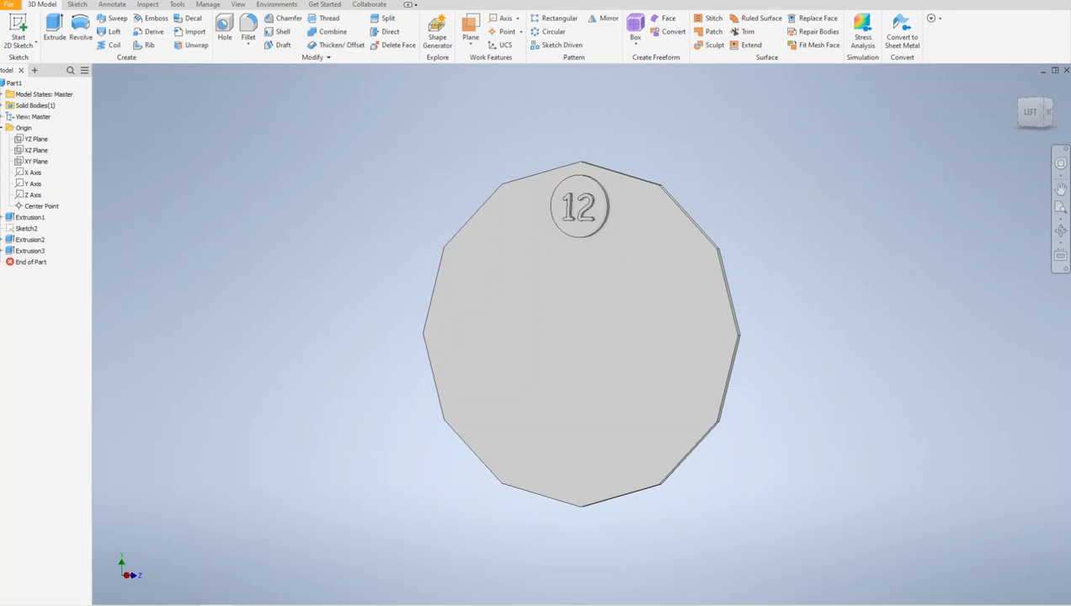
- Save the part as FACE in the ALLSTUDENTS' folder
{"action": "key", "text": "ctrl+s"}
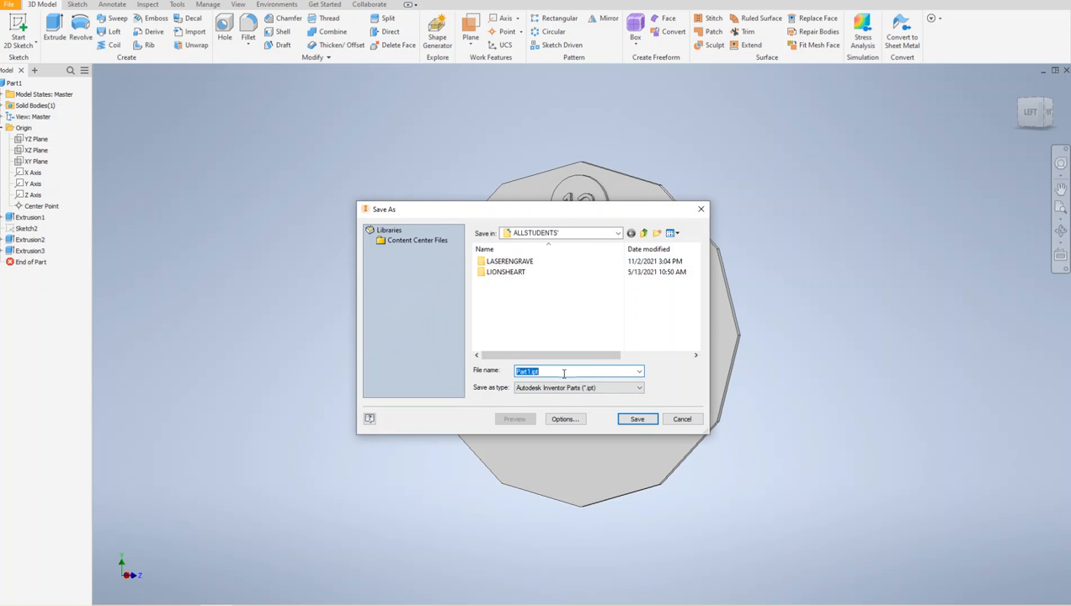
{"action": "type", "text": "face"}
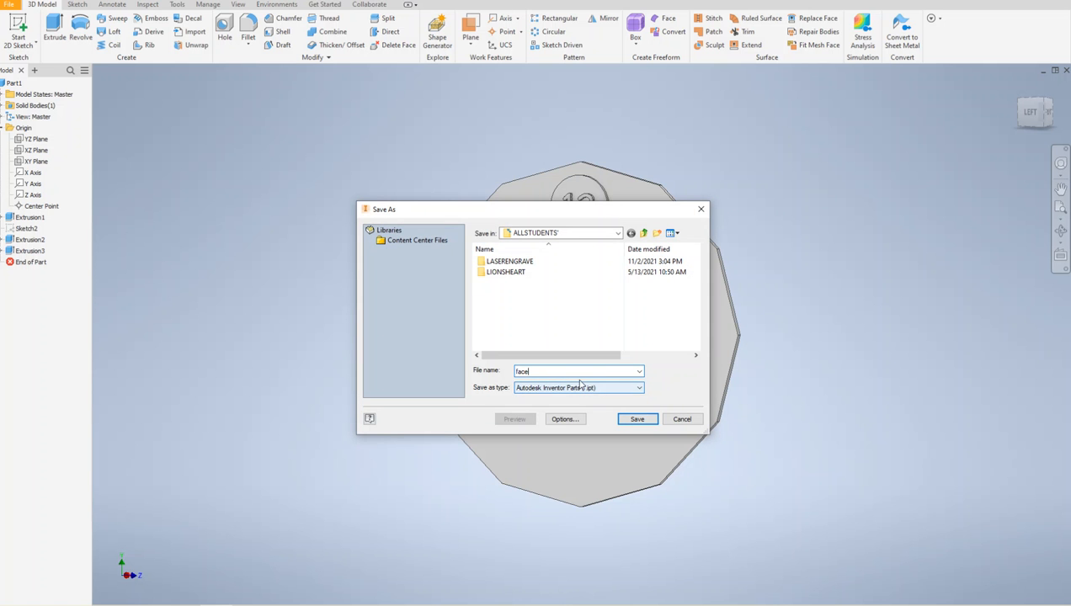
{"action": "key", "text": "BackSpace"}
{"action": "key", "text": "BackSpace"}
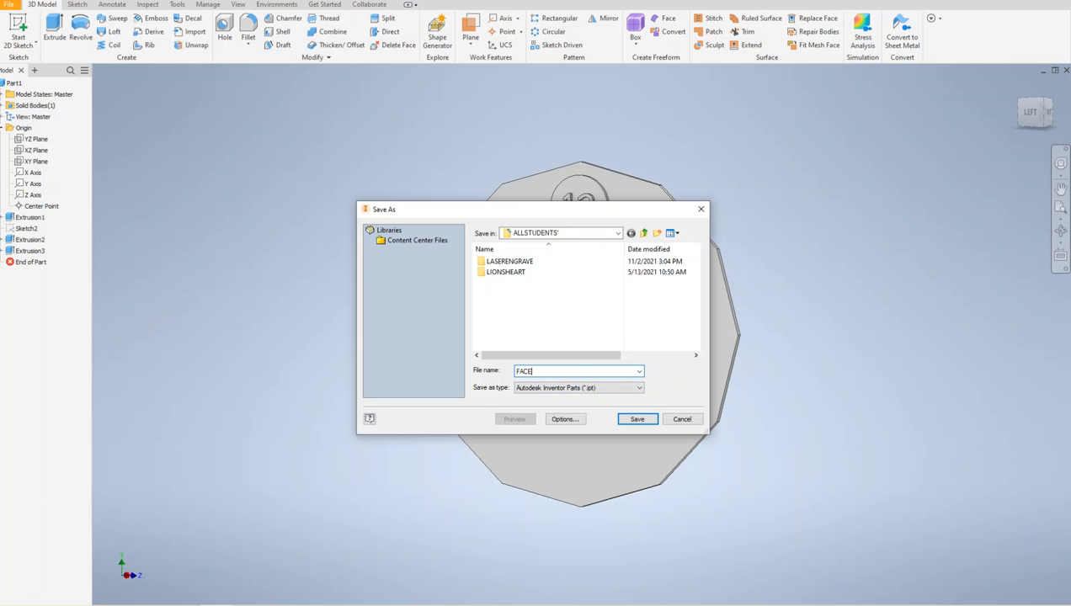
{"action": "left_click", "coordinate": [633, 418]}
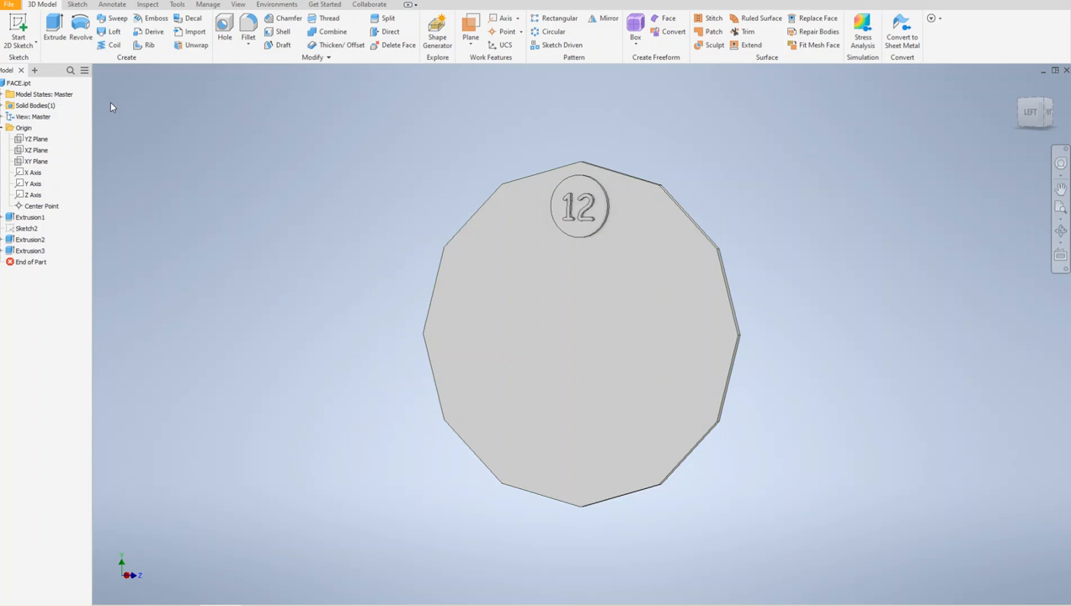
{"action": "left_click", "coordinate": [17, 29]}
{"action": "double_click", "coordinate": [24, 228]}
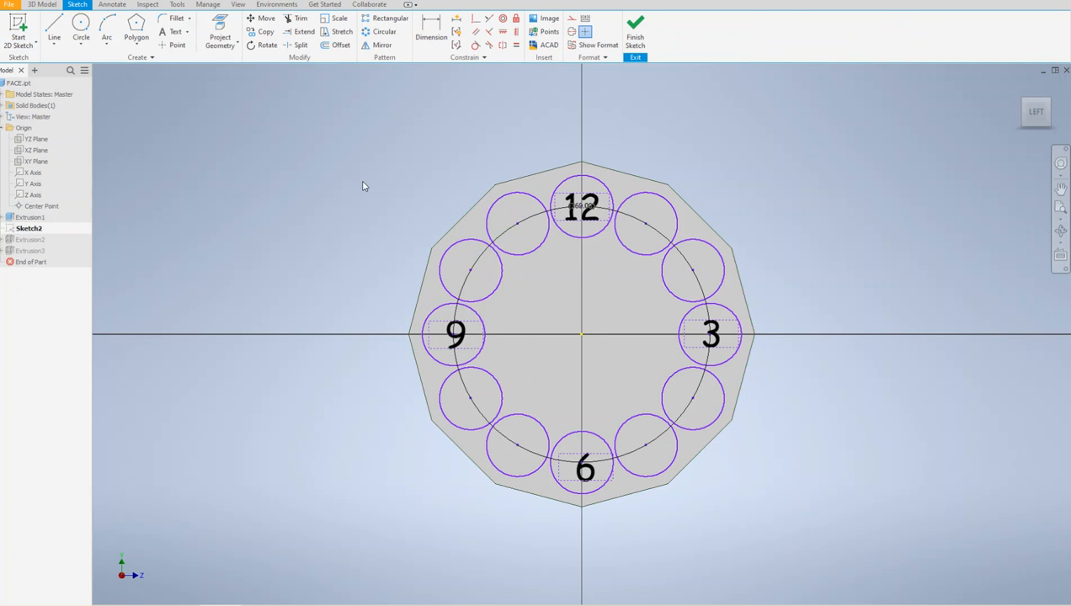
{"action": "left_click", "coordinate": [635, 38]}
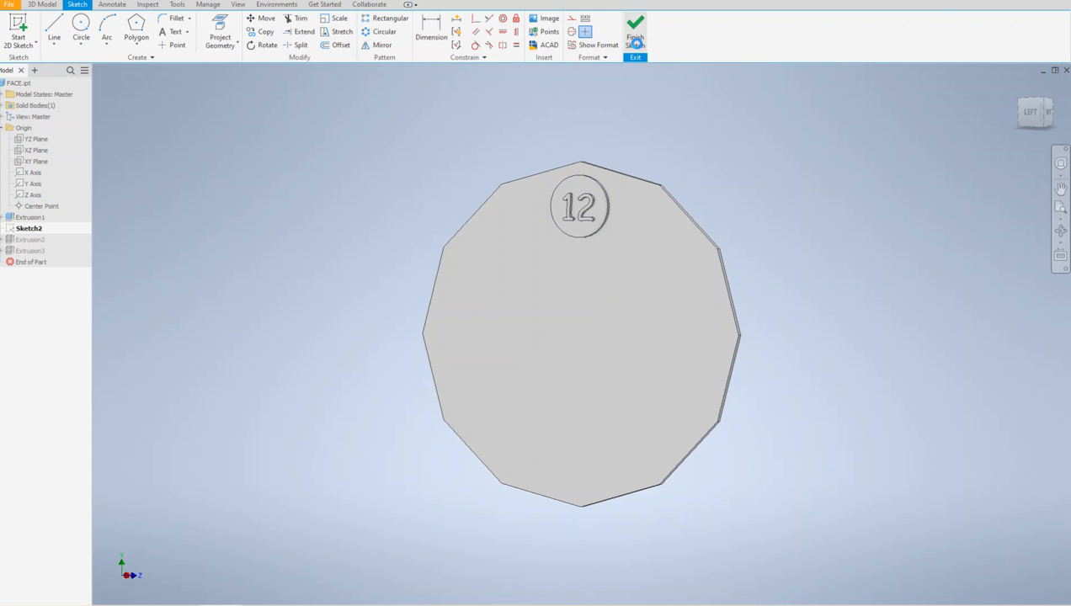
{"action": "double_click", "coordinate": [12, 243]}
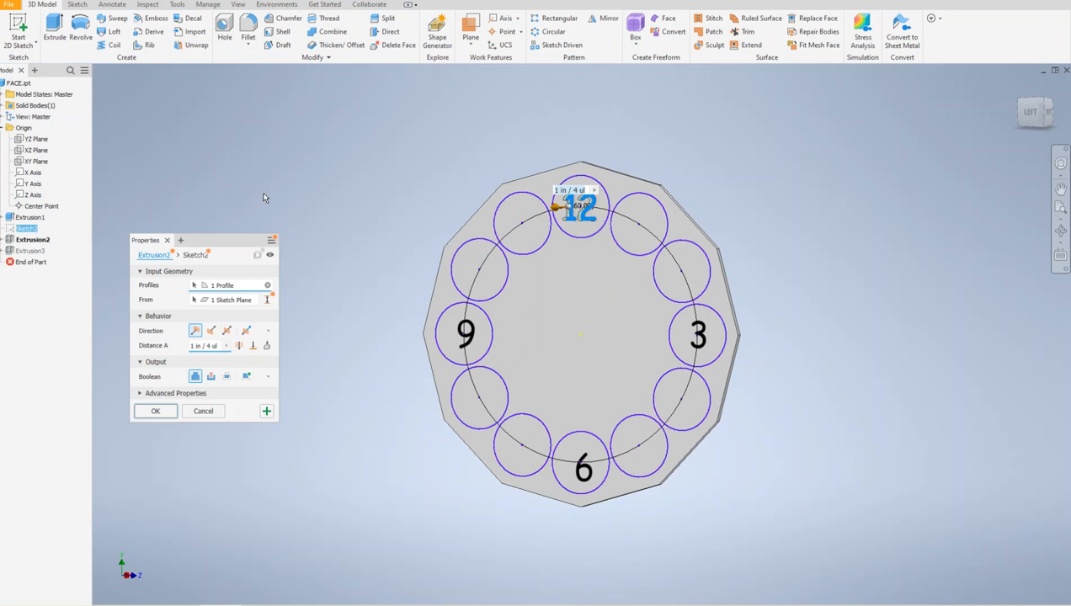
{"action": "left_click", "coordinate": [627, 246]}
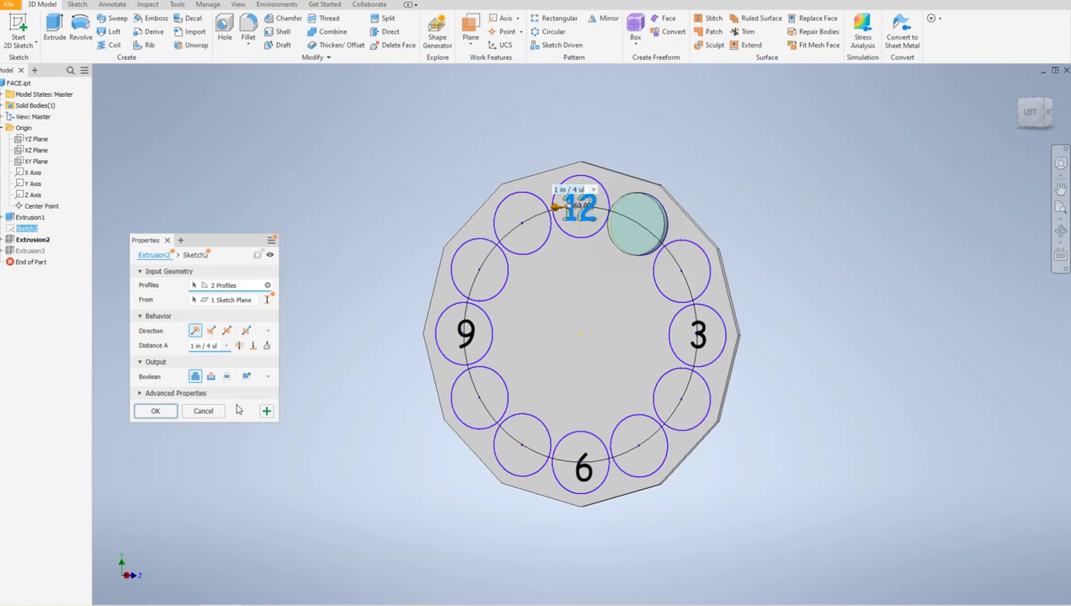
{"action": "left_click", "coordinate": [211, 411]}
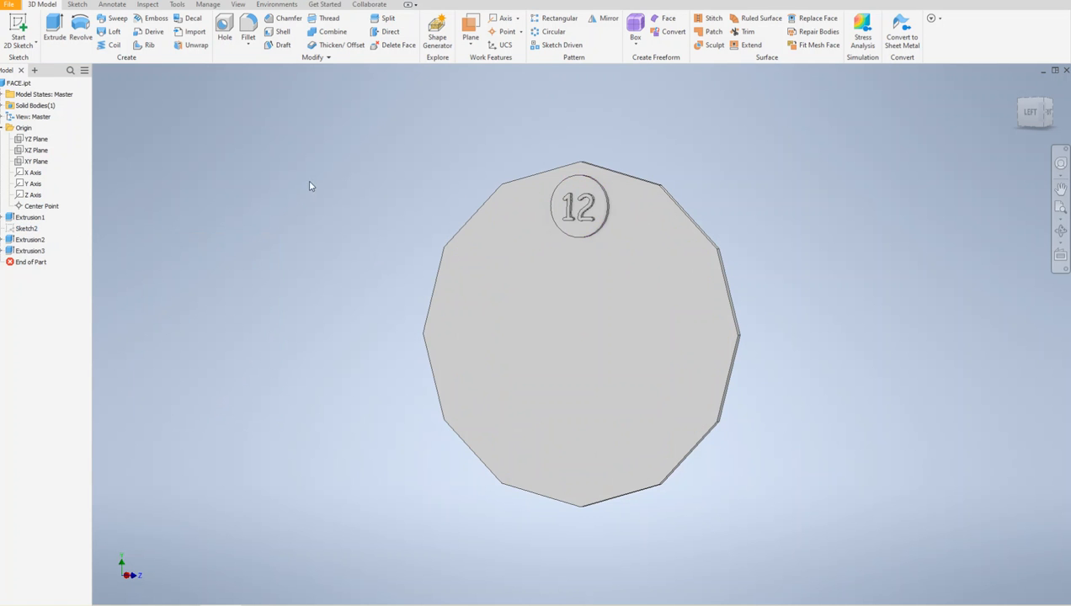
- Edit the "12" text extrusion to include the "3", "6" and "9" texts as additional profiles
{"action": "double_click", "coordinate": [10, 241]}
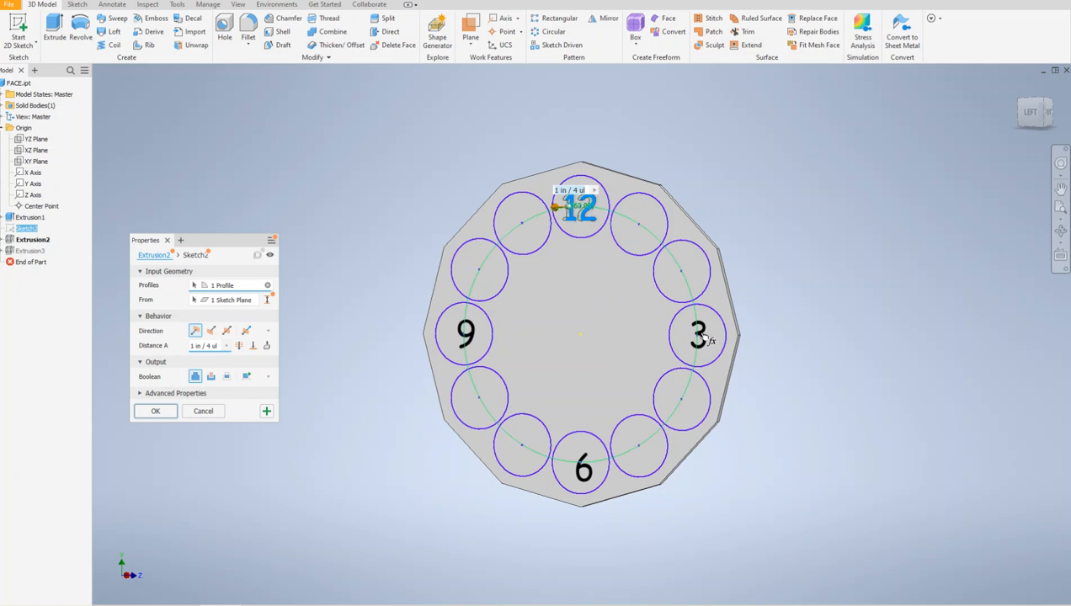
{"action": "left_click", "coordinate": [706, 337]}
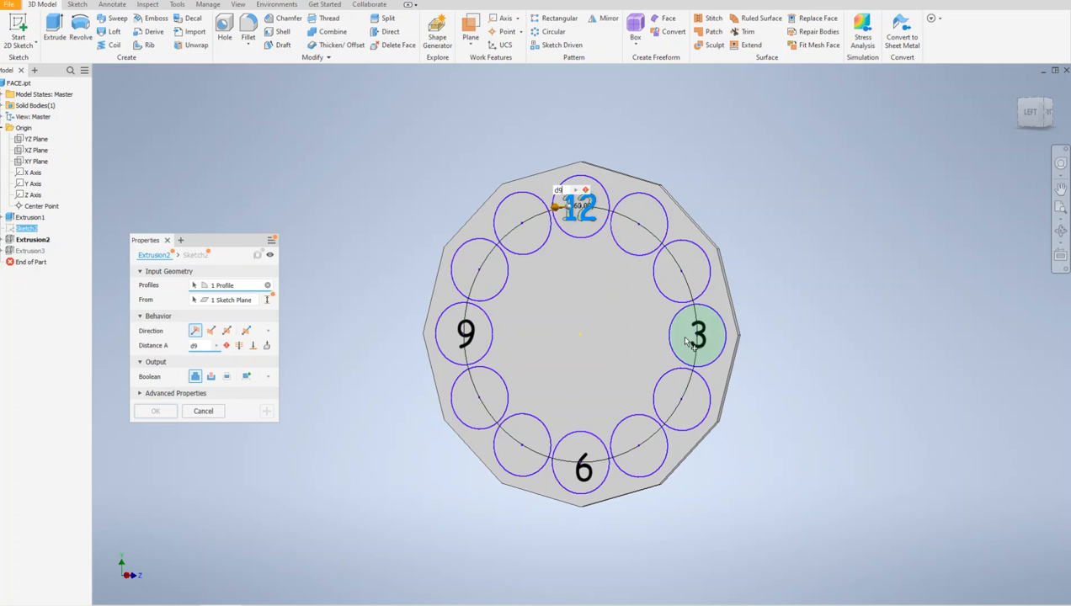
{"action": "left_click", "coordinate": [705, 345]}
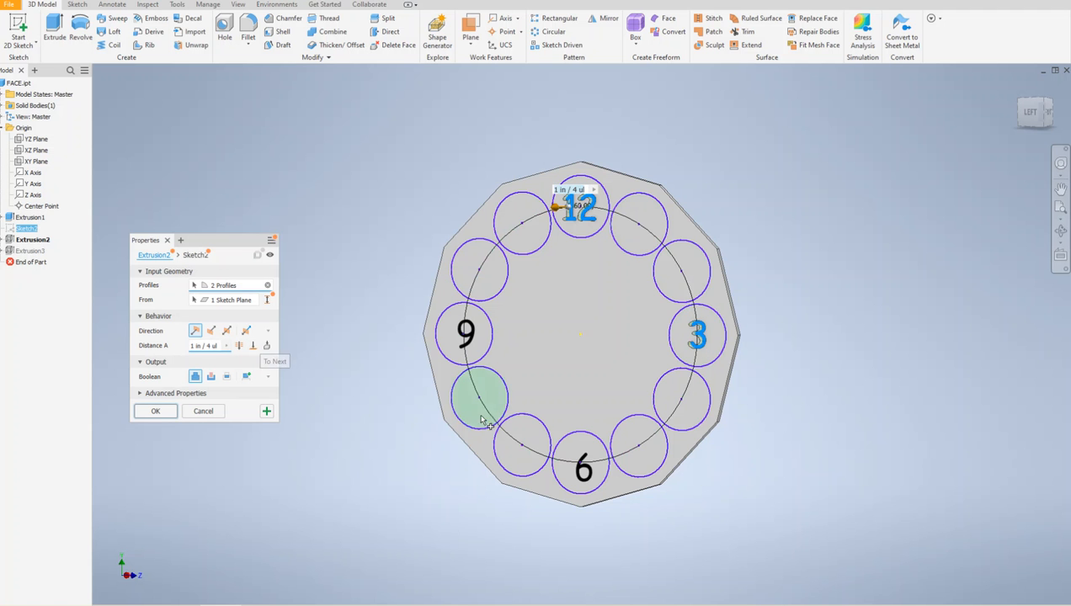
{"action": "left_click", "coordinate": [594, 476]}
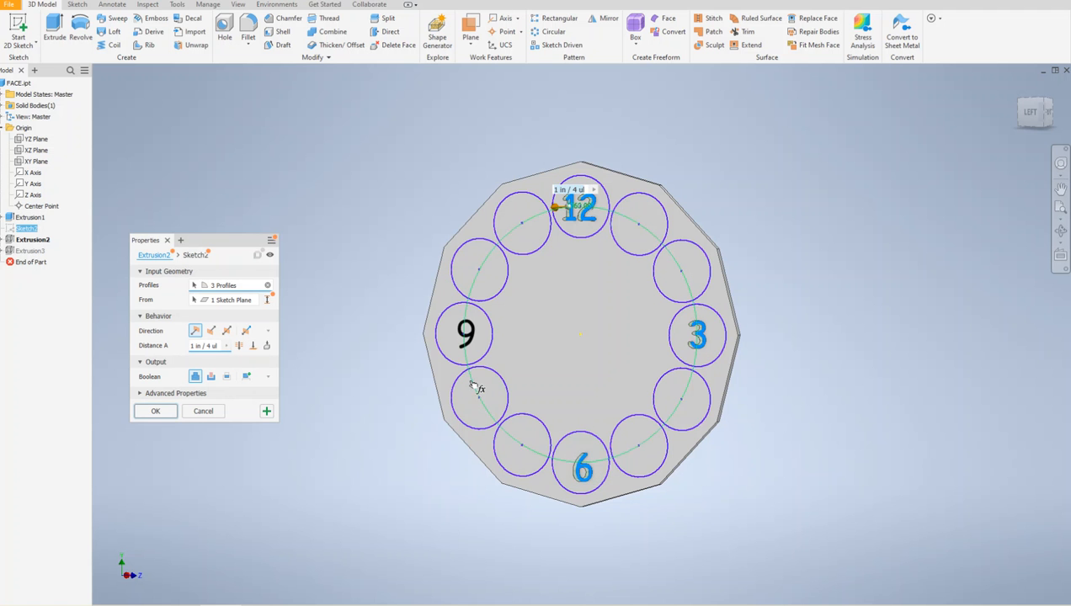
{"action": "left_click", "coordinate": [470, 337]}
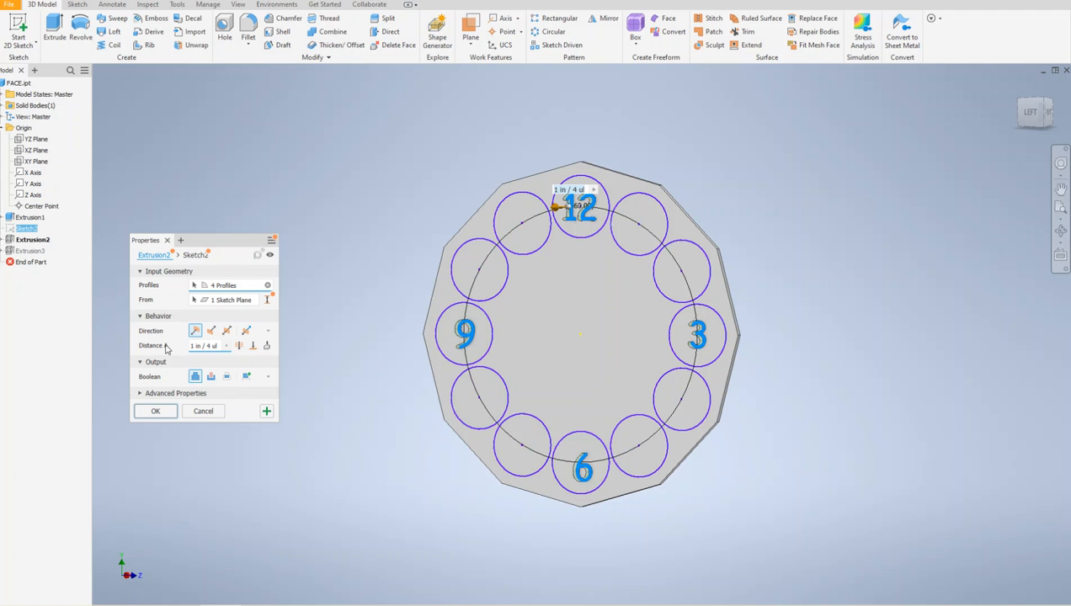
{"action": "left_click", "coordinate": [155, 410]}
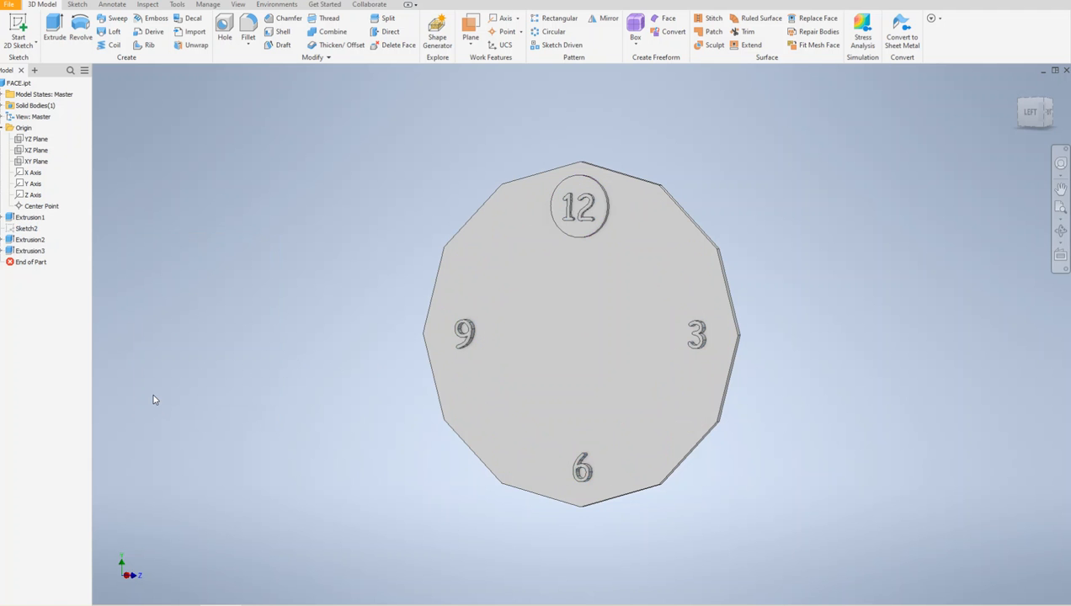
- Edit the twelve o'clock disc extrusion to include the circles at all the other hours except three o'clock
{"action": "double_click", "coordinate": [12, 250]}
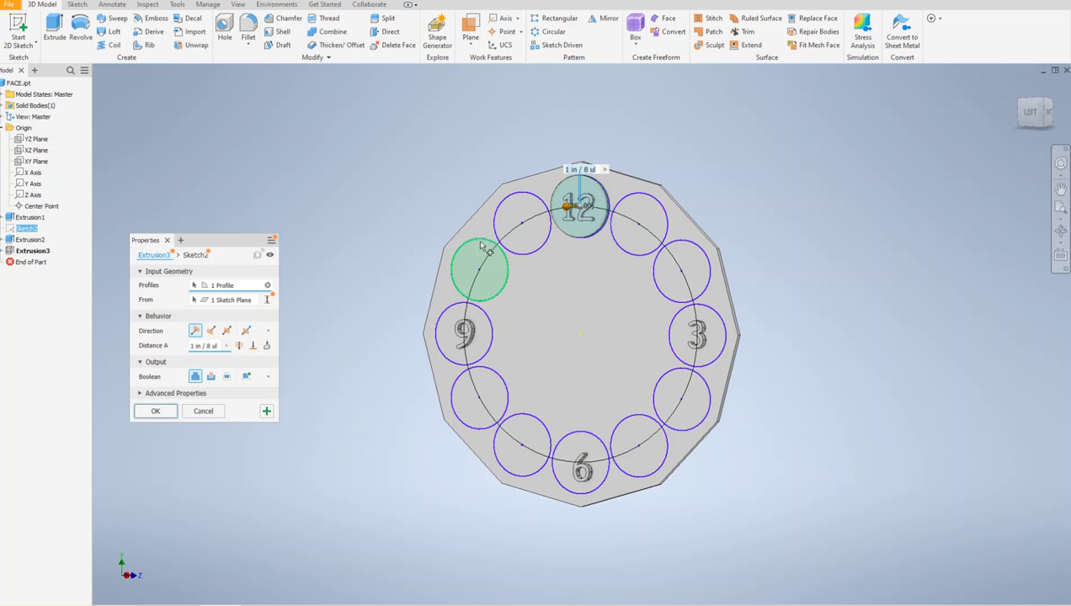
{"action": "left_click", "coordinate": [643, 252]}
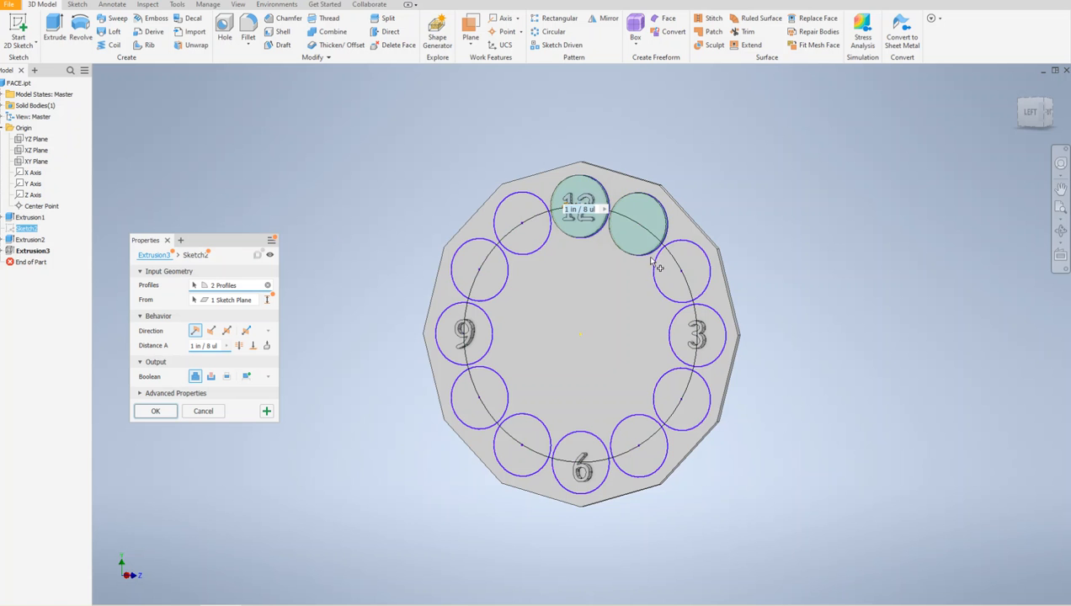
{"action": "left_click", "coordinate": [662, 276]}
{"action": "left_click", "coordinate": [674, 389]}
{"action": "left_click", "coordinate": [624, 426]}
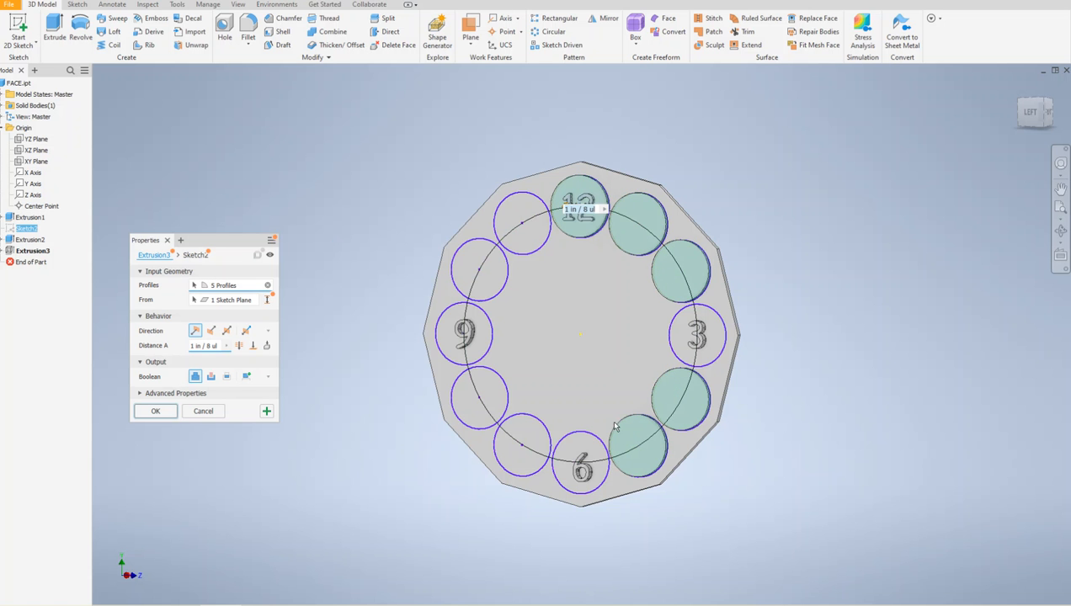
{"action": "left_click", "coordinate": [566, 447]}
{"action": "left_click", "coordinate": [538, 434]}
{"action": "left_click", "coordinate": [506, 400]}
{"action": "left_click", "coordinate": [487, 334]}
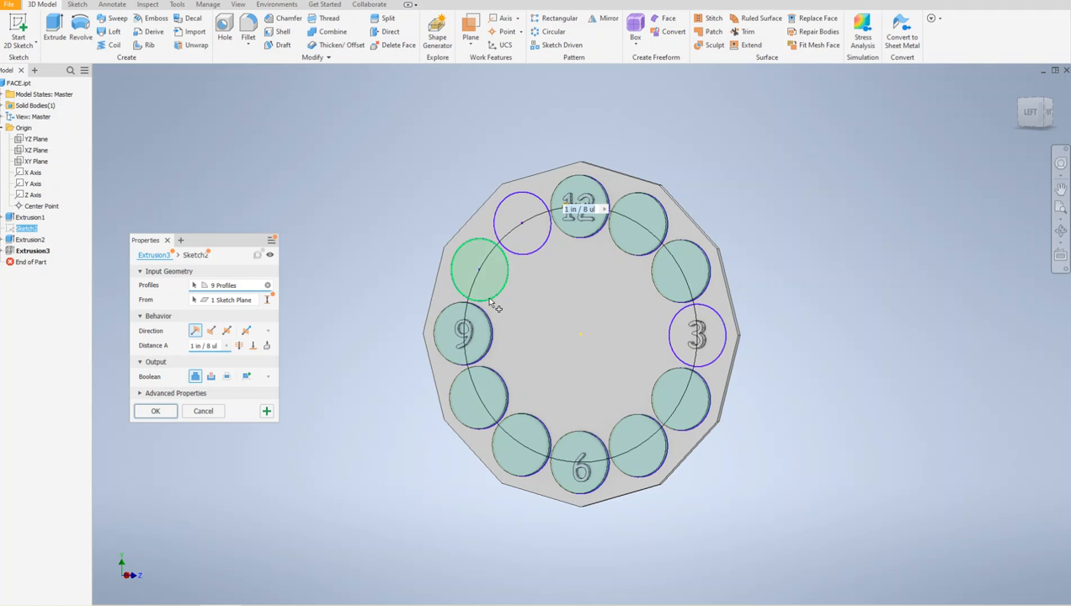
{"action": "left_click", "coordinate": [490, 286]}
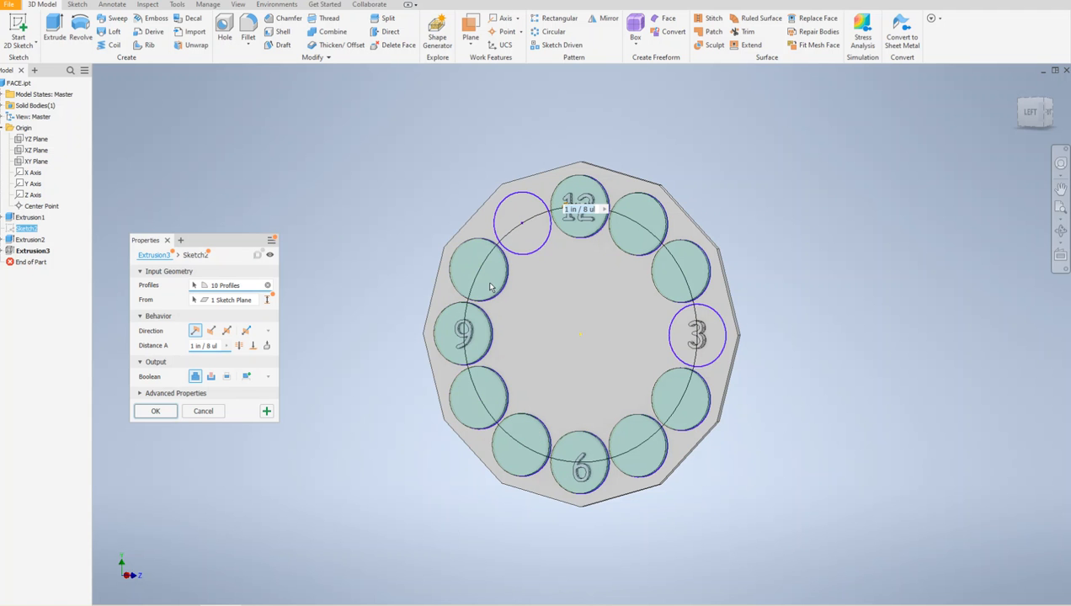
{"action": "left_click", "coordinate": [529, 244]}
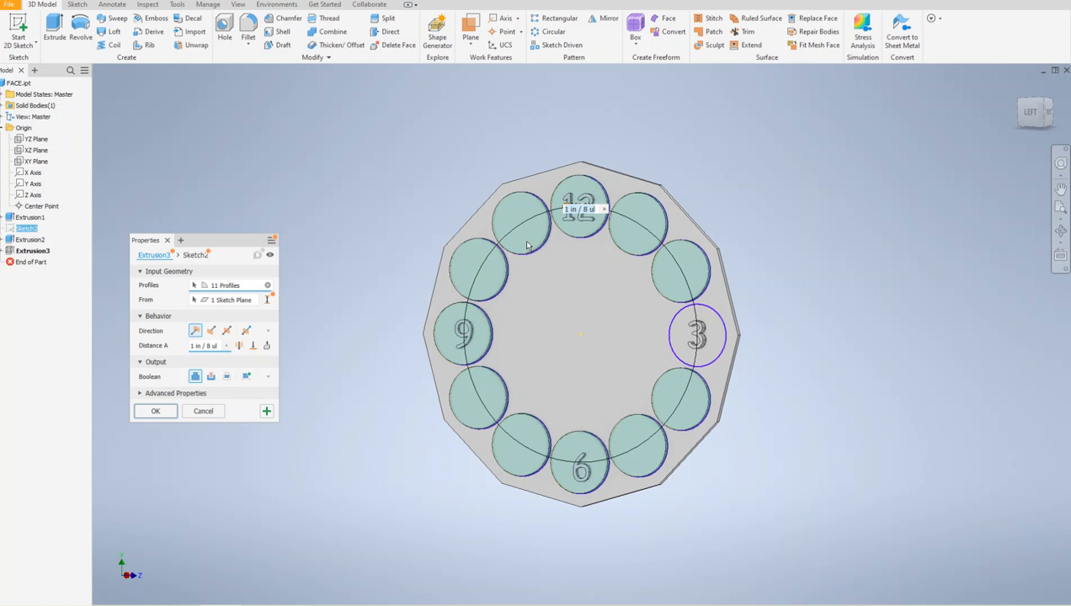
{"action": "left_click", "coordinate": [156, 411]}
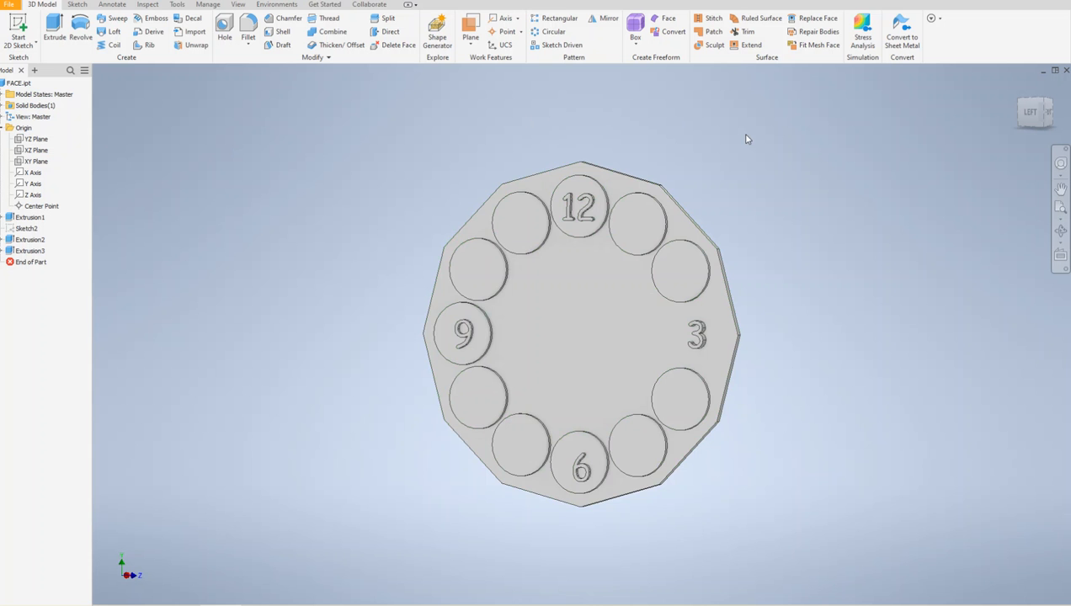
- Sketch a 0.5 in diameter circle at the centre of the plate's front face and finish the sketch
{"action": "left_click", "coordinate": [582, 323]}
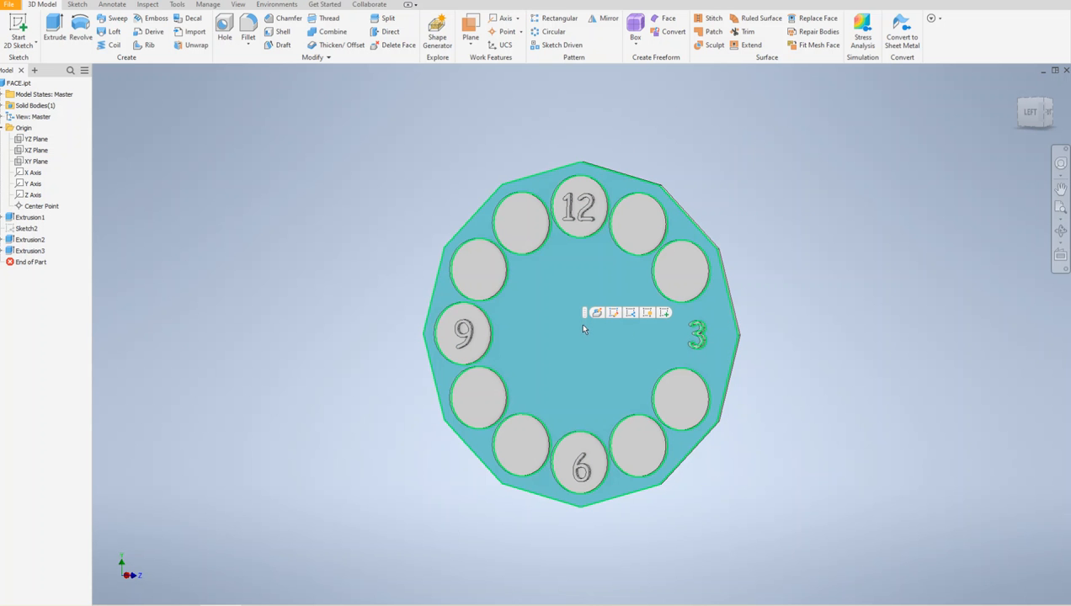
{"action": "left_click", "coordinate": [660, 312]}
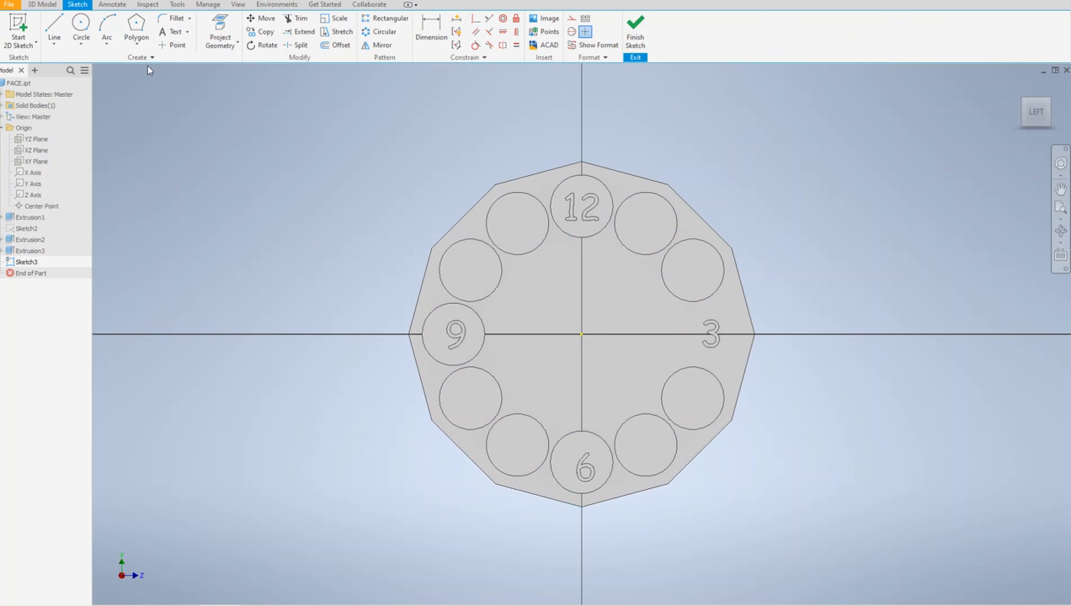
{"action": "left_click", "coordinate": [81, 31]}
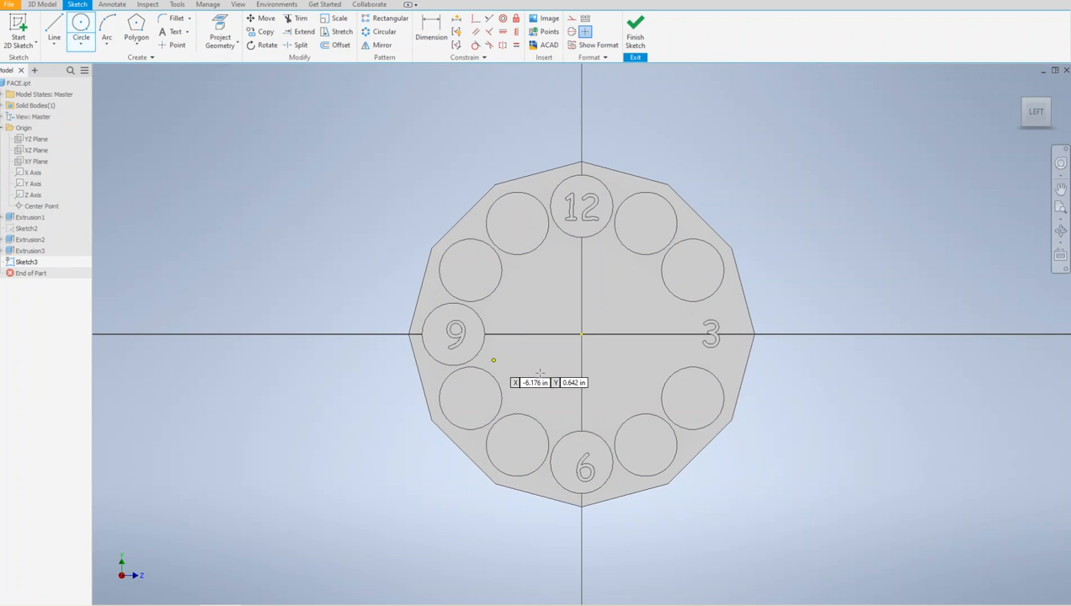
{"action": "left_click", "coordinate": [581, 334]}
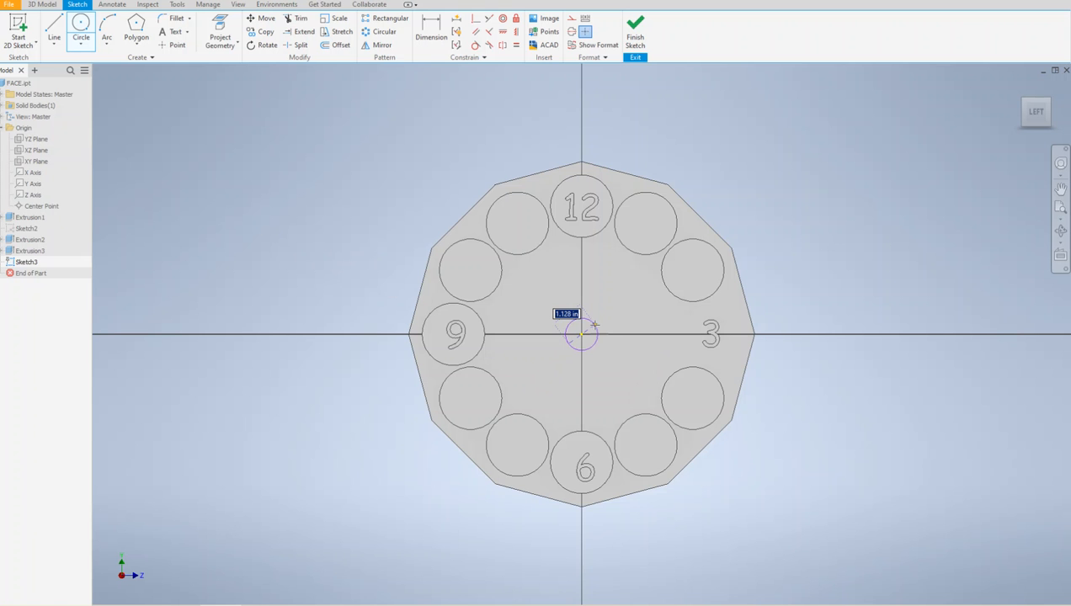
{"action": "type", "text": ".5"}
{"action": "key", "text": "Return"}
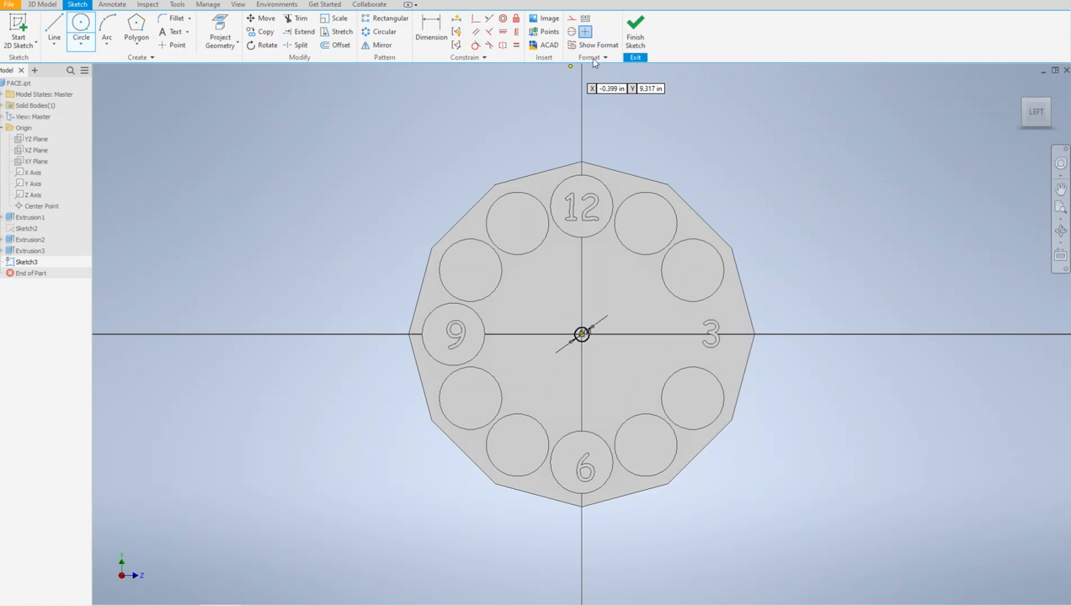
{"action": "left_click", "coordinate": [637, 42]}
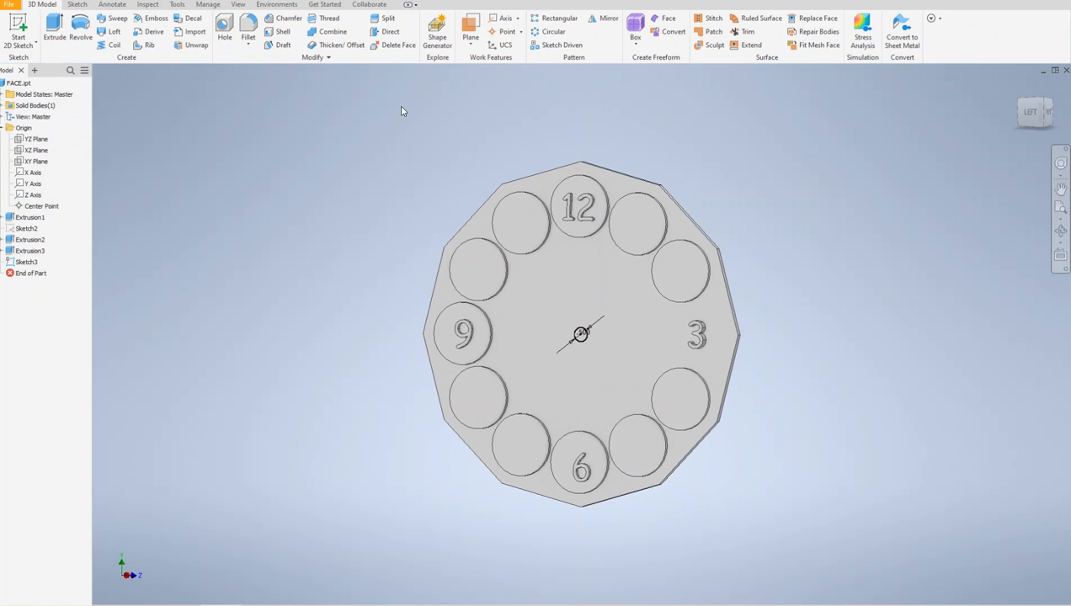
- Extrude the centre circle as a cut 1/8 in deep into the plate
{"action": "left_click", "coordinate": [54, 33]}
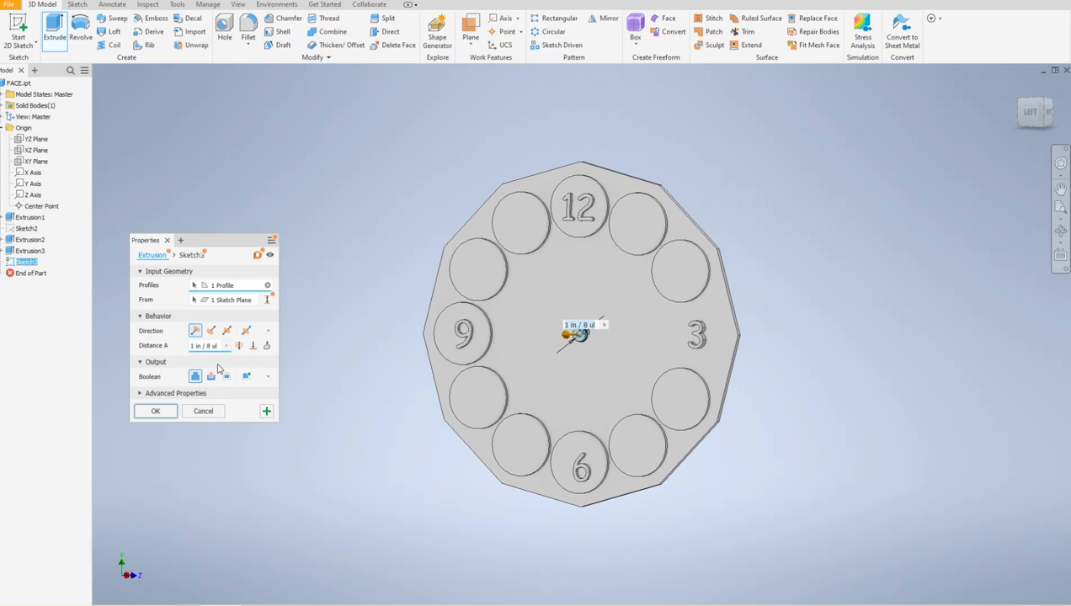
{"action": "left_click", "coordinate": [210, 377]}
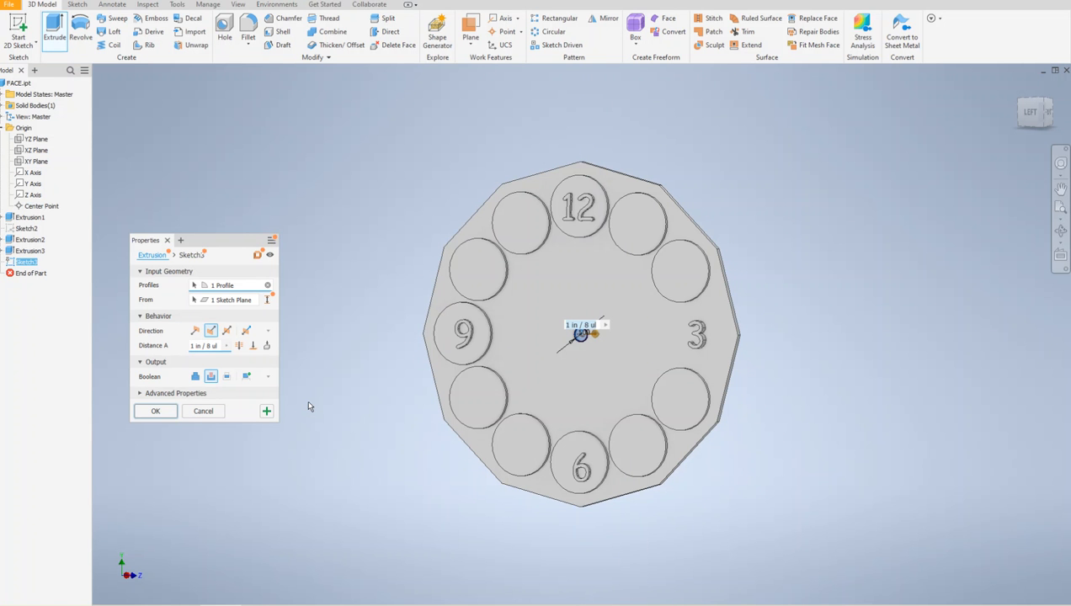
{"action": "left_click", "coordinate": [155, 411]}
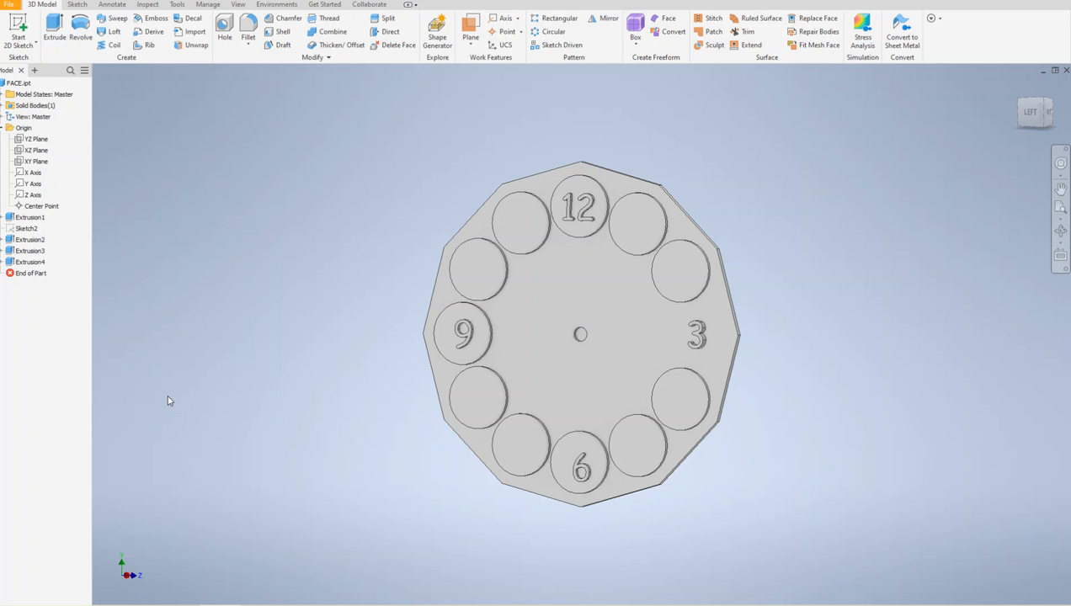
- Check the back of the plate and set the centre hole cut's distance to 3/16 in
{"action": "left_click_drag", "start_coordinate": [1034, 122], "coordinate": [936, 123]}
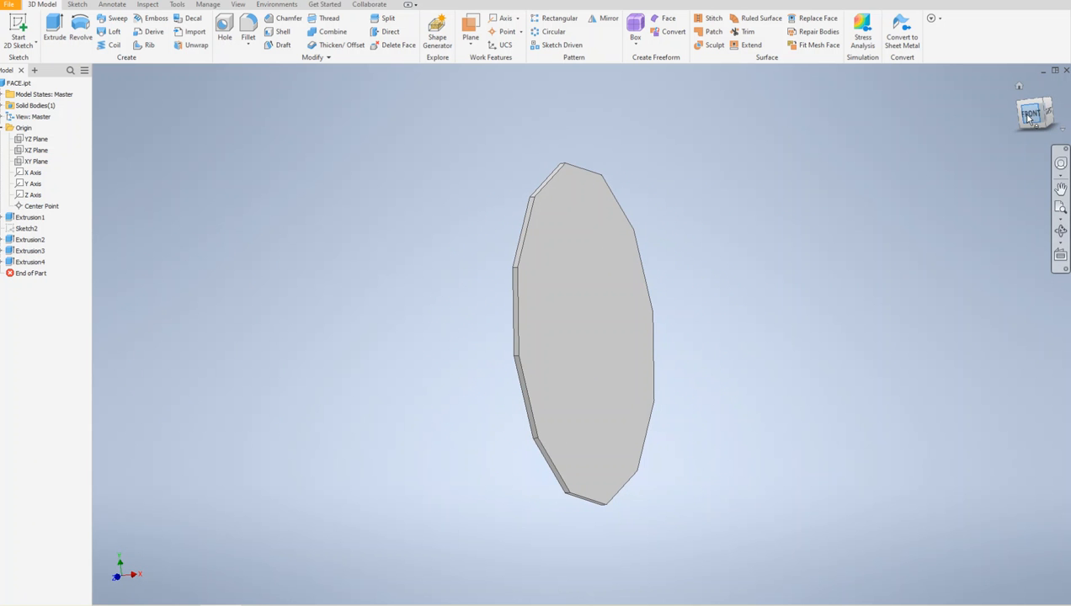
{"action": "left_click_drag", "start_coordinate": [1027, 118], "coordinate": [1058, 120]}
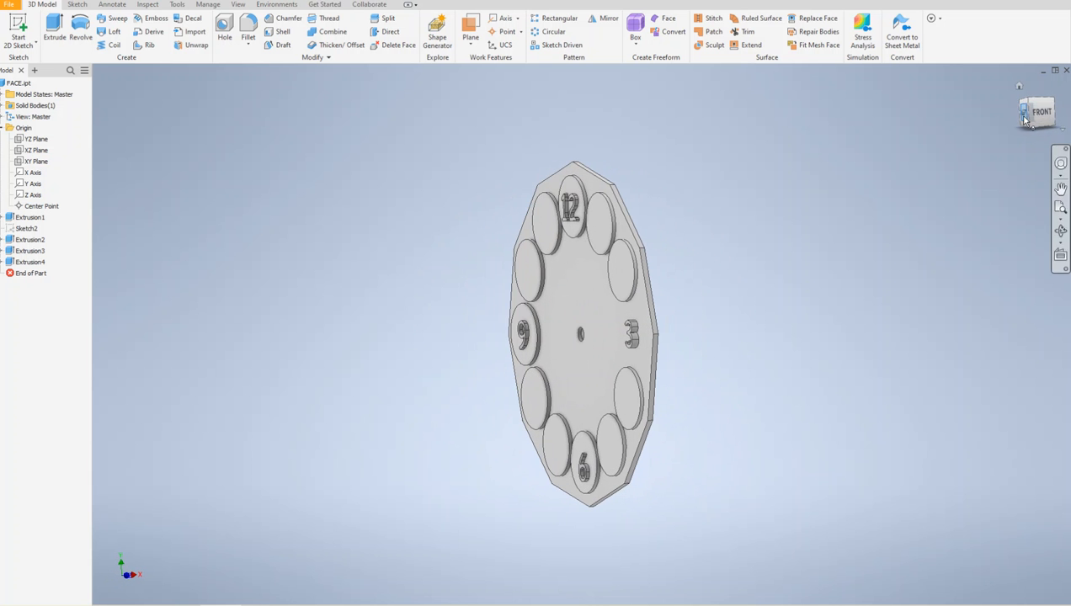
{"action": "double_click", "coordinate": [29, 262]}
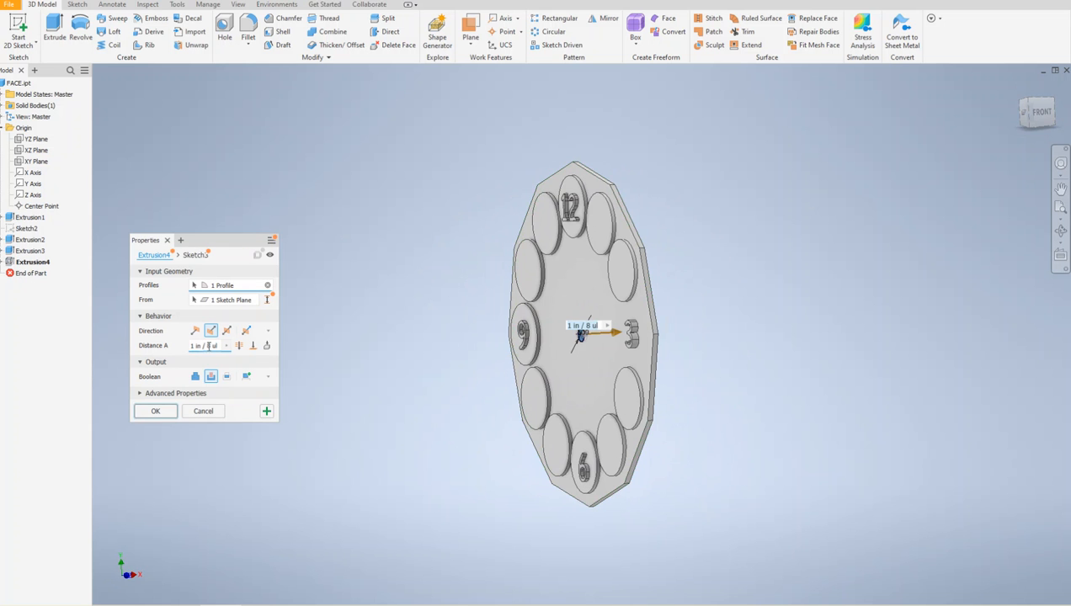
{"action": "left_click", "coordinate": [199, 346]}
{"action": "left_click_drag", "start_coordinate": [192, 346], "coordinate": [226, 346]}
{"action": "type", "text": "3/16"}
{"action": "key", "text": "Return"}
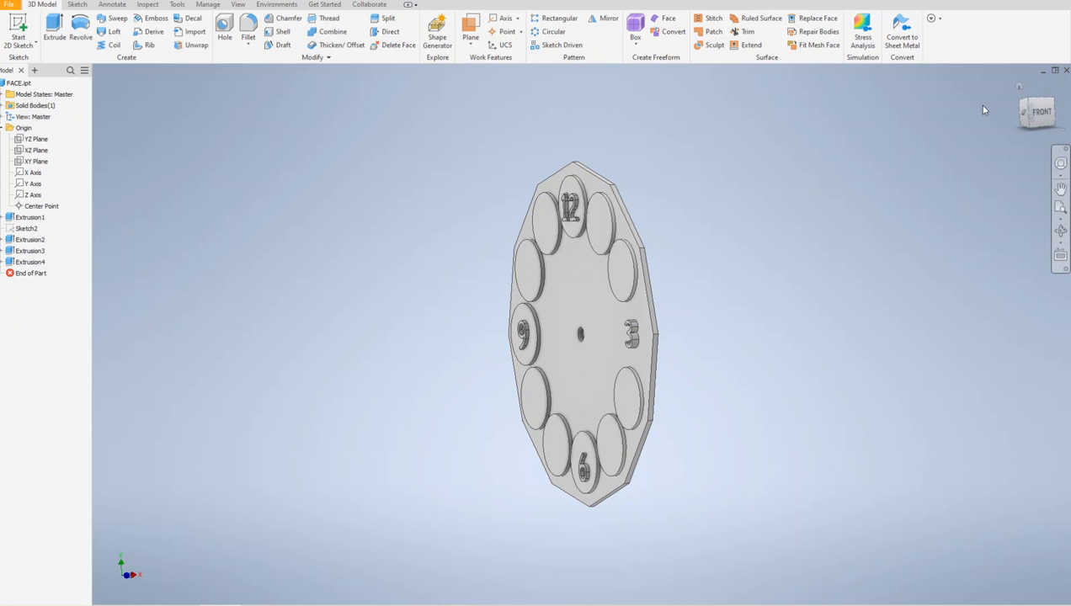
{"action": "left_click", "coordinate": [1035, 112]}
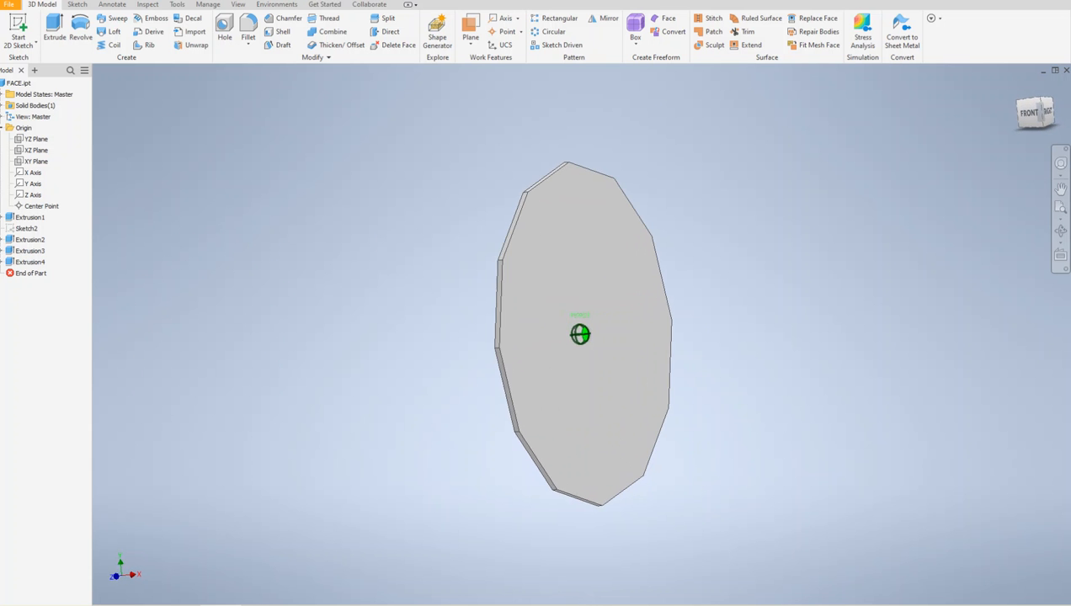
{"action": "left_click", "coordinate": [1031, 116]}
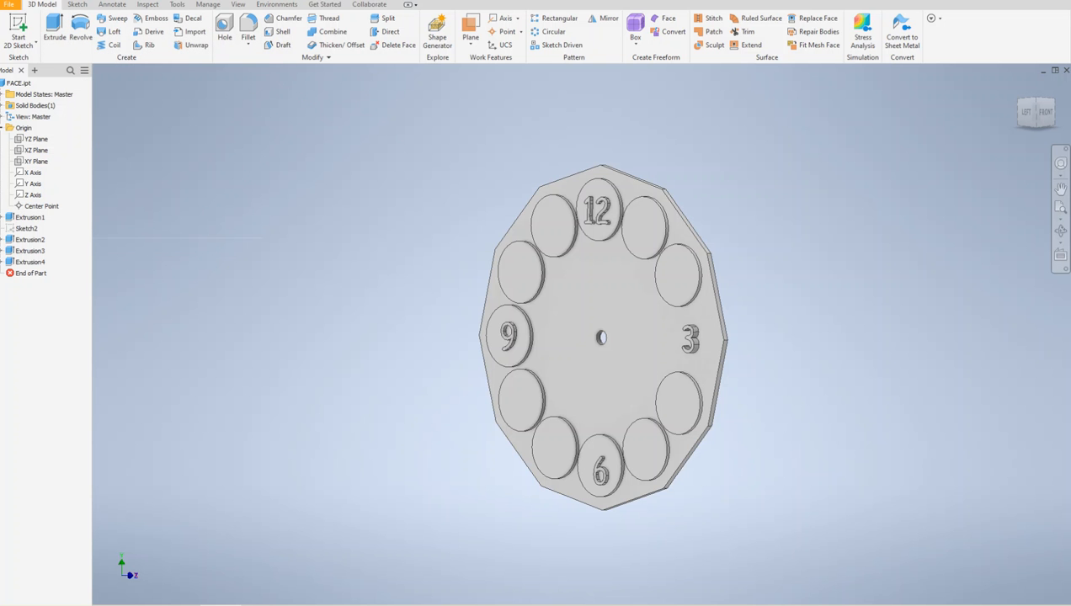
- Set the part's material to Glass
{"action": "left_click", "coordinate": [291, 0]}
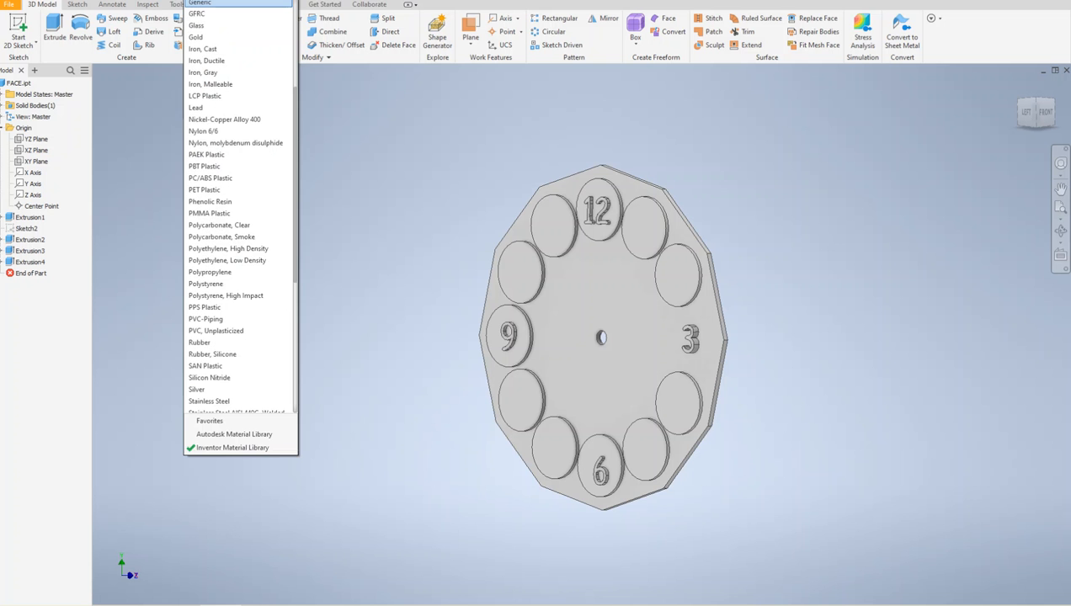
{"action": "left_click", "coordinate": [212, 26]}
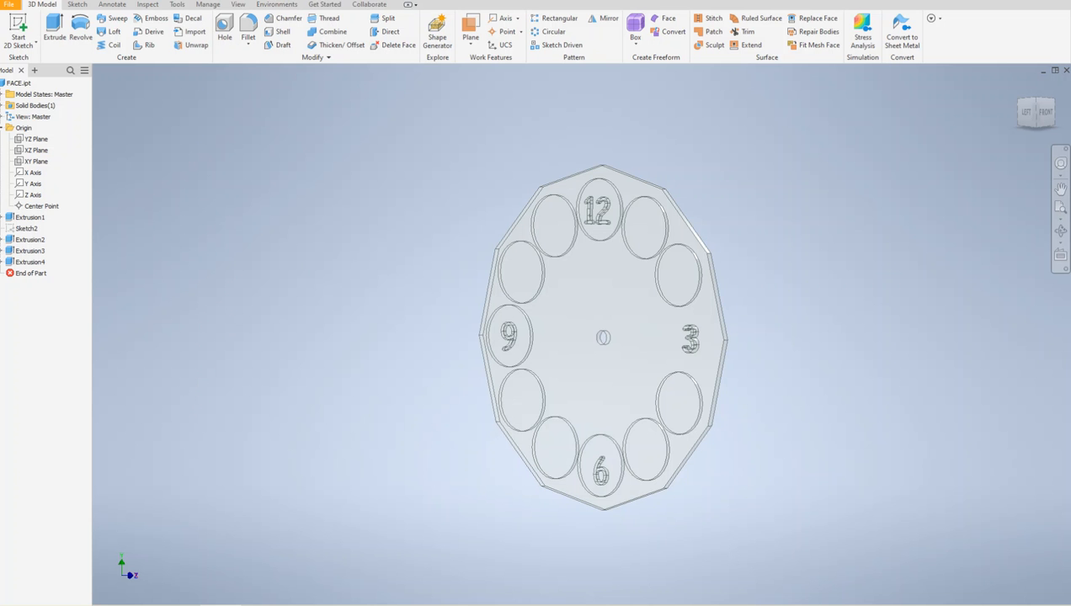
- Try the Clear - Blue, Denim - Blue and Gunmetal - Antique Polished appearances on the clock face
{"action": "left_click", "coordinate": [301, 1]}
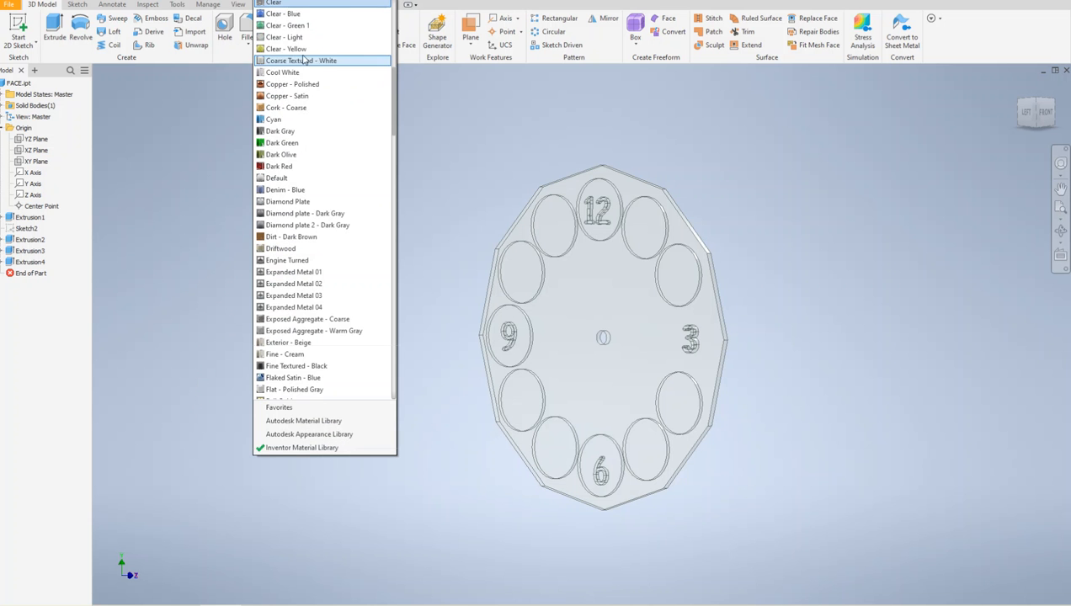
{"action": "left_click", "coordinate": [278, 13]}
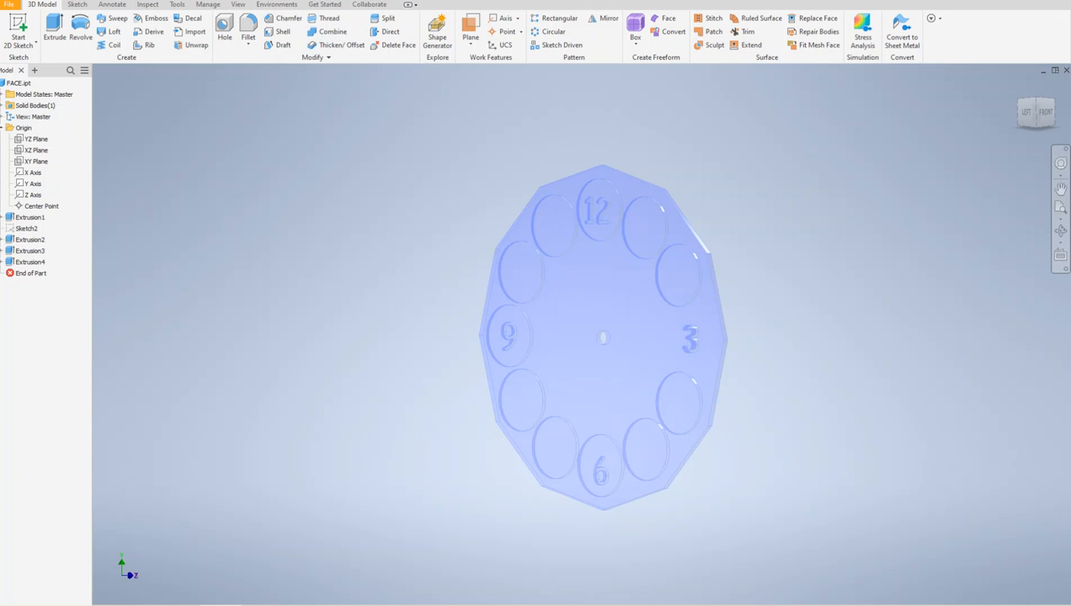
{"action": "left_click", "coordinate": [300, 2]}
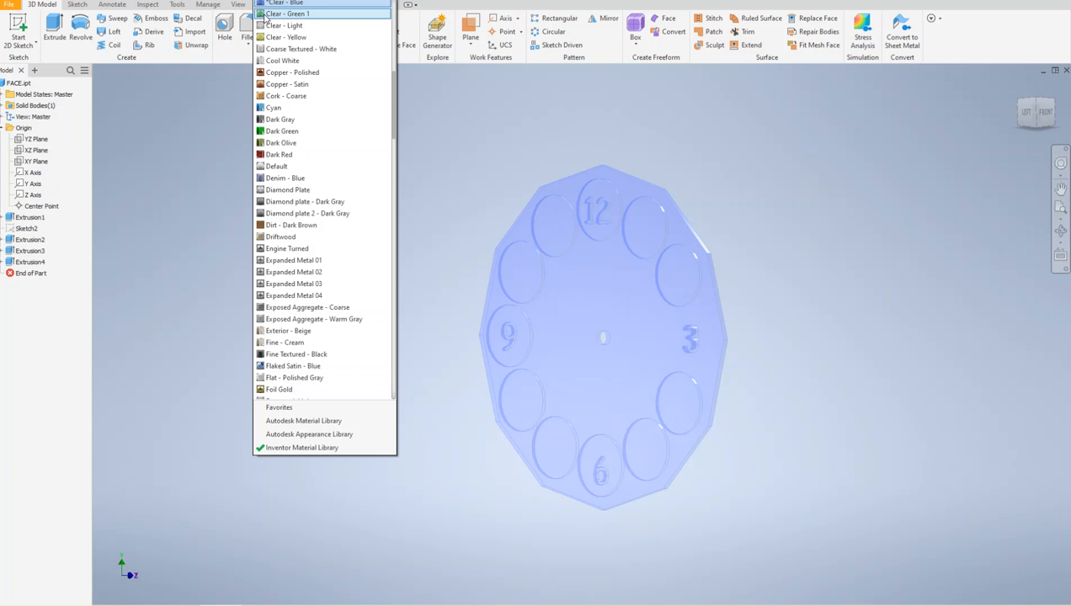
{"action": "left_click", "coordinate": [285, 178]}
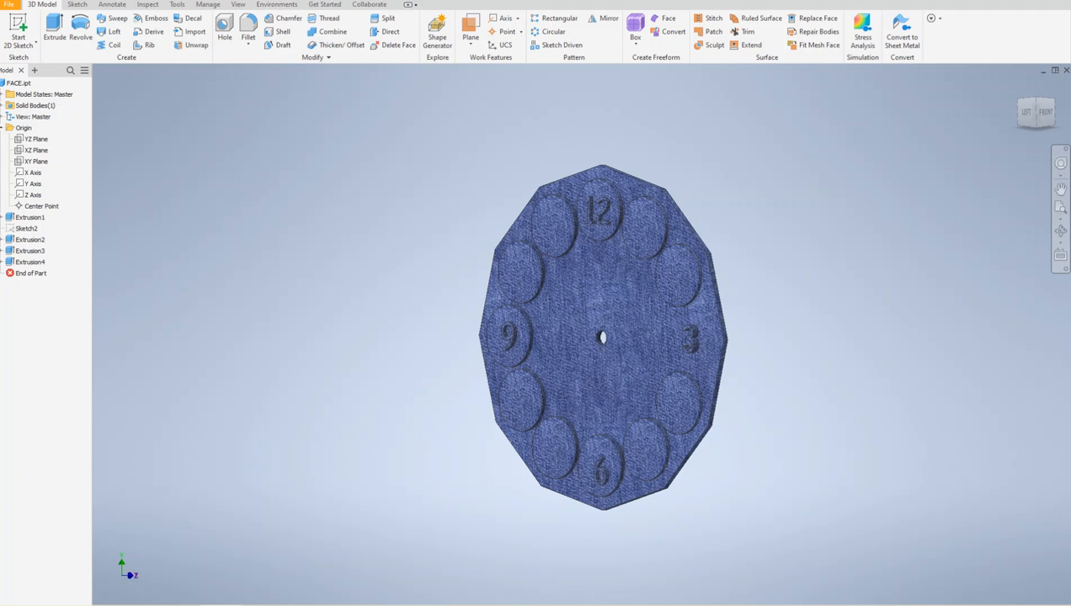
{"action": "left_click", "coordinate": [305, 0]}
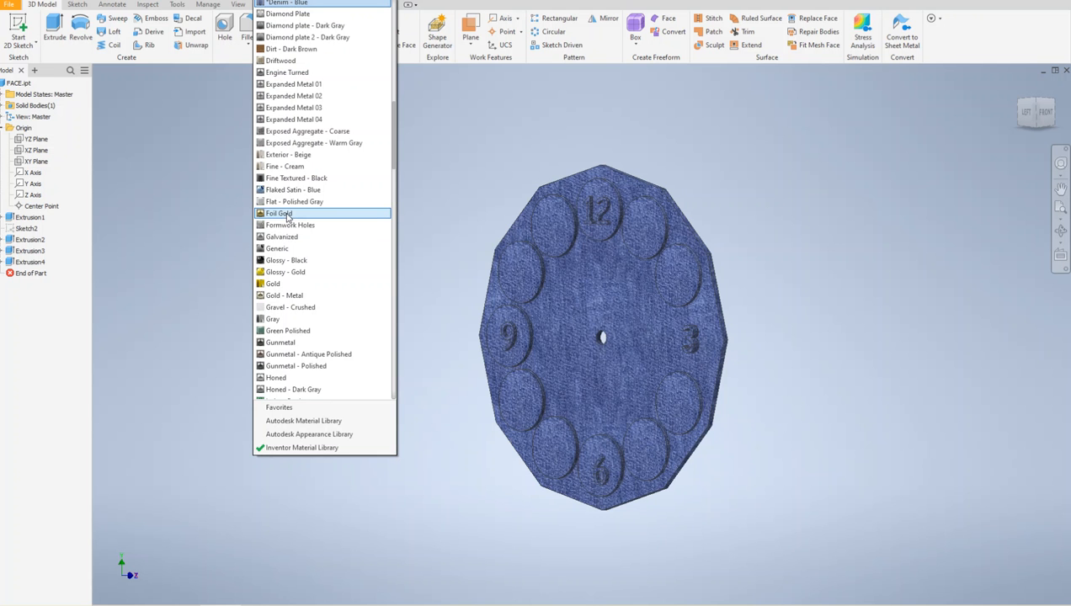
{"action": "left_click", "coordinate": [292, 354]}
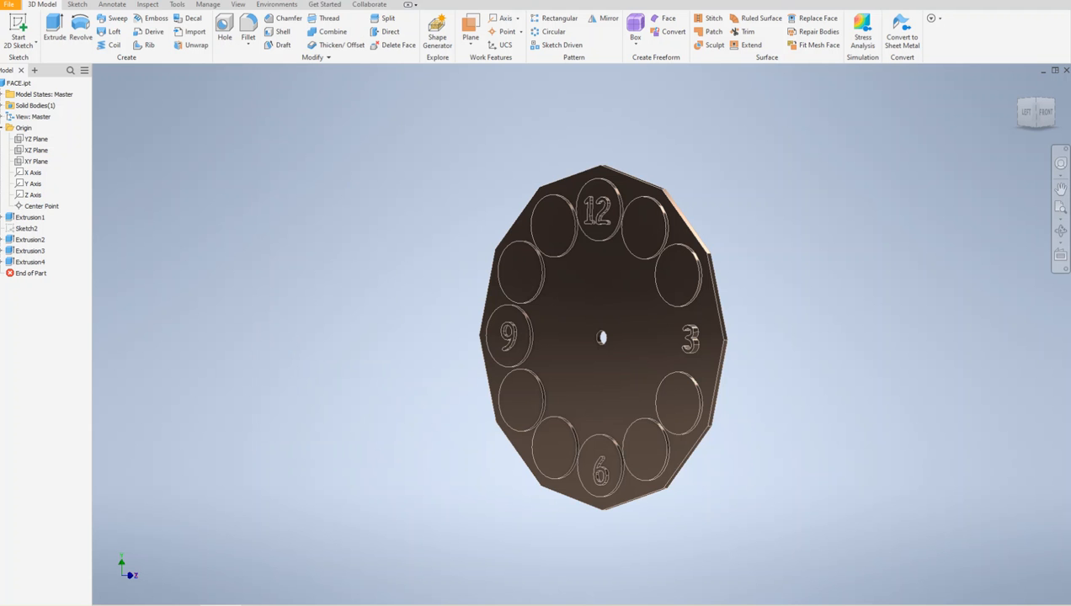
- Apply the Blue - Wall Paint - Glossy appearance to the whole clock face
{"action": "left_click", "coordinate": [392, 1]}
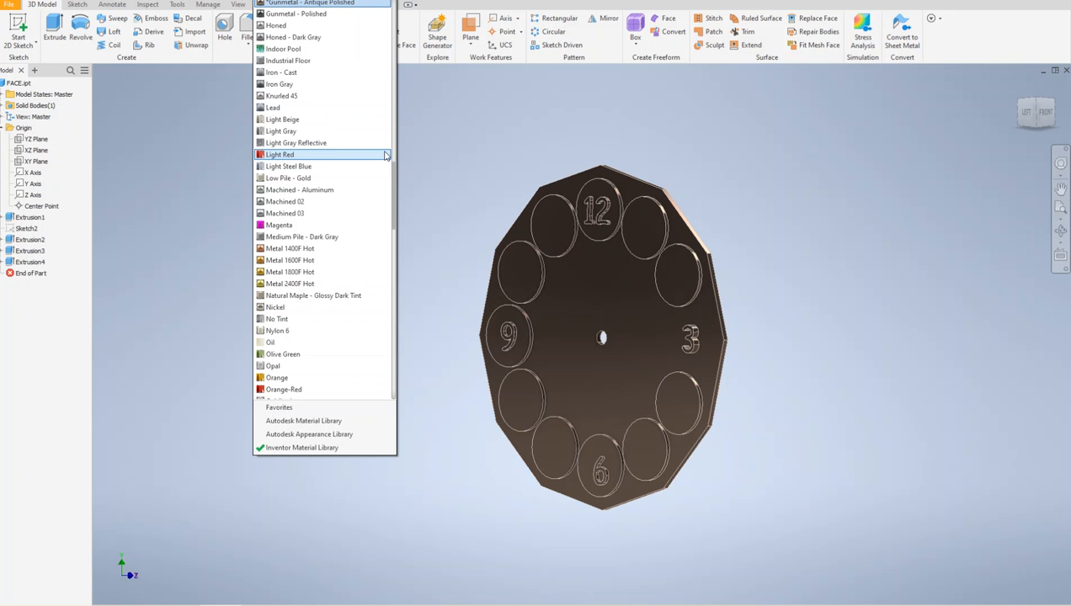
{"action": "left_click_drag", "start_coordinate": [394, 180], "coordinate": [395, 178]}
{"action": "left_click_drag", "start_coordinate": [390, 133], "coordinate": [408, 27]}
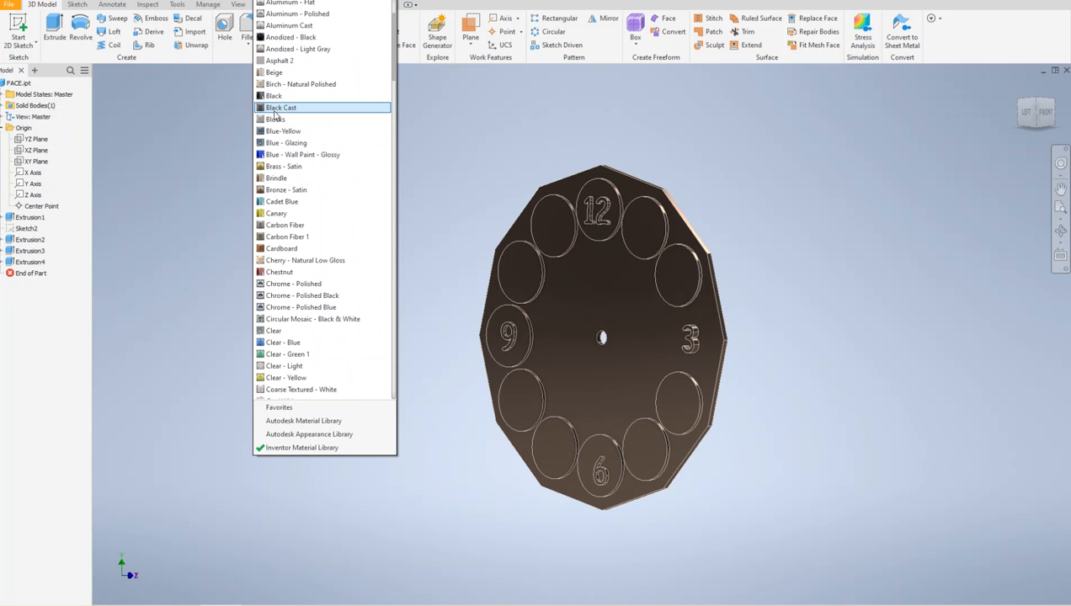
{"action": "scroll", "coordinate": [306, 76], "scroll_direction": "up", "scroll_amount": 3}
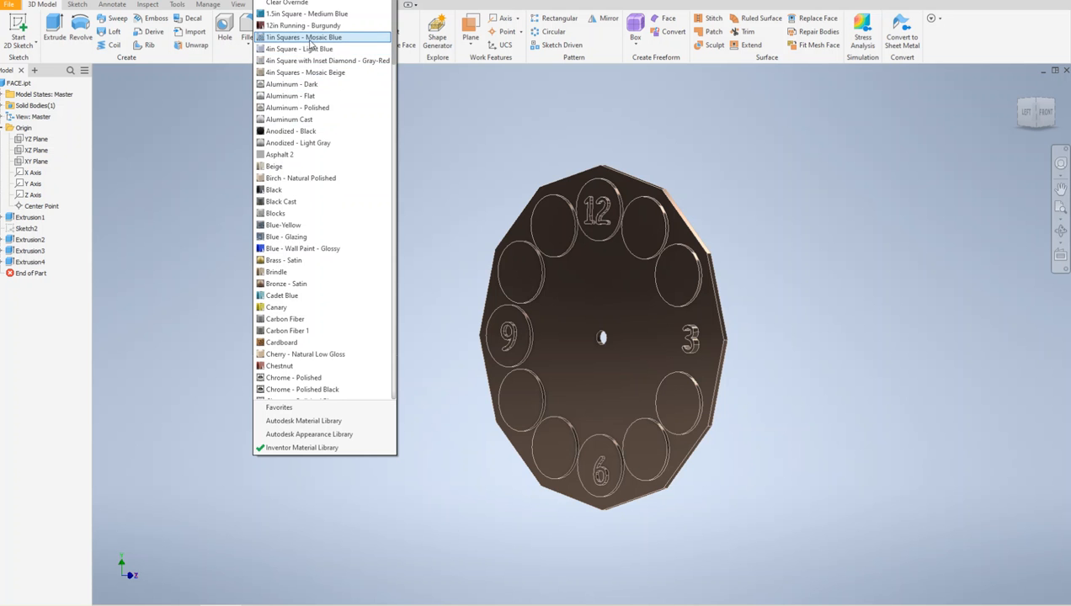
{"action": "scroll", "coordinate": [302, 189], "scroll_direction": "down", "scroll_amount": 2}
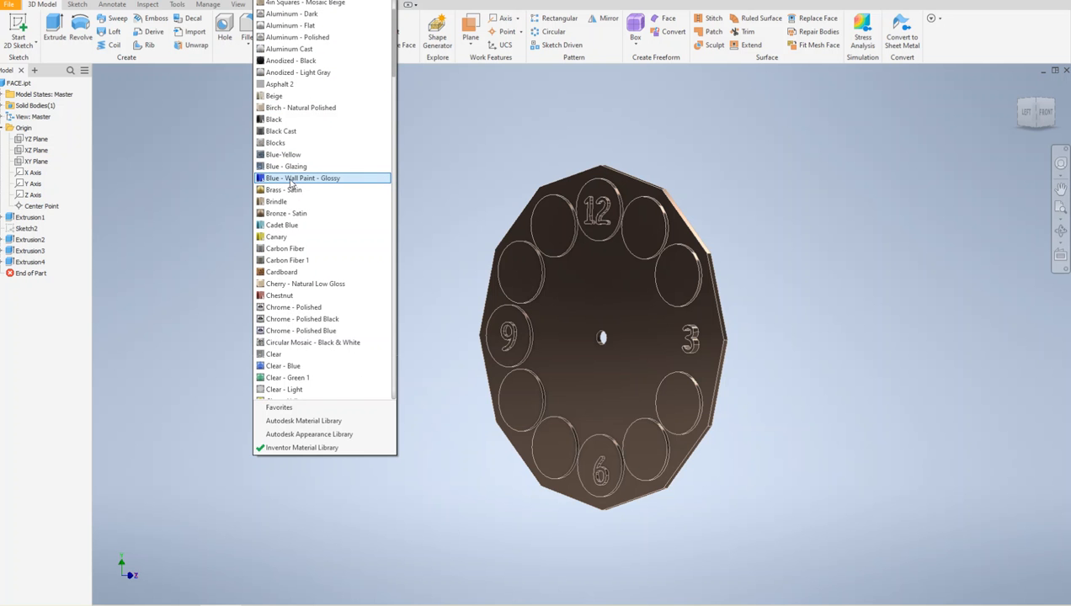
{"action": "left_click", "coordinate": [292, 178]}
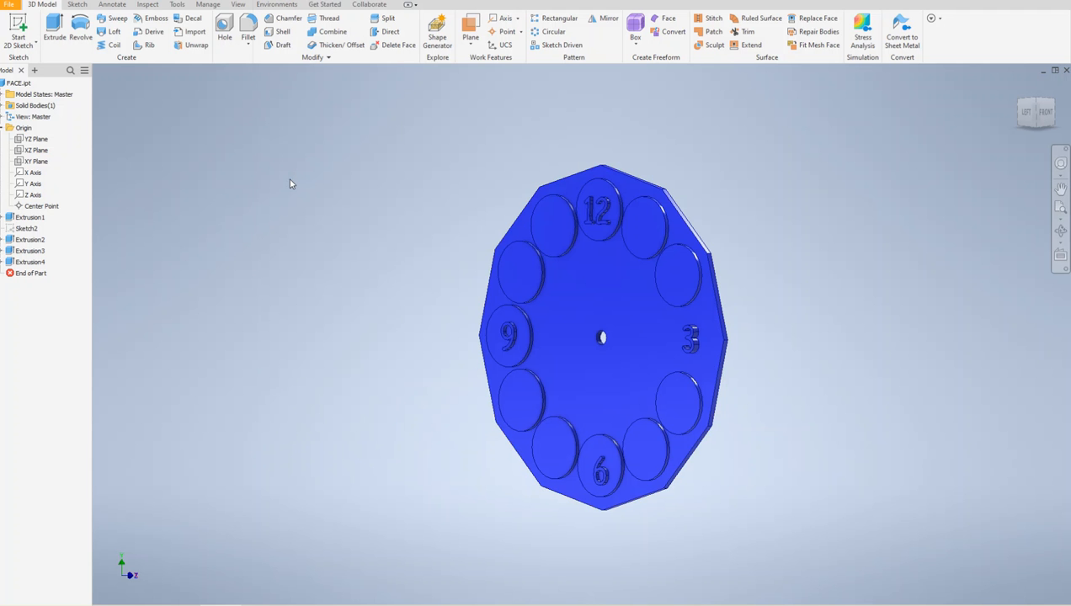